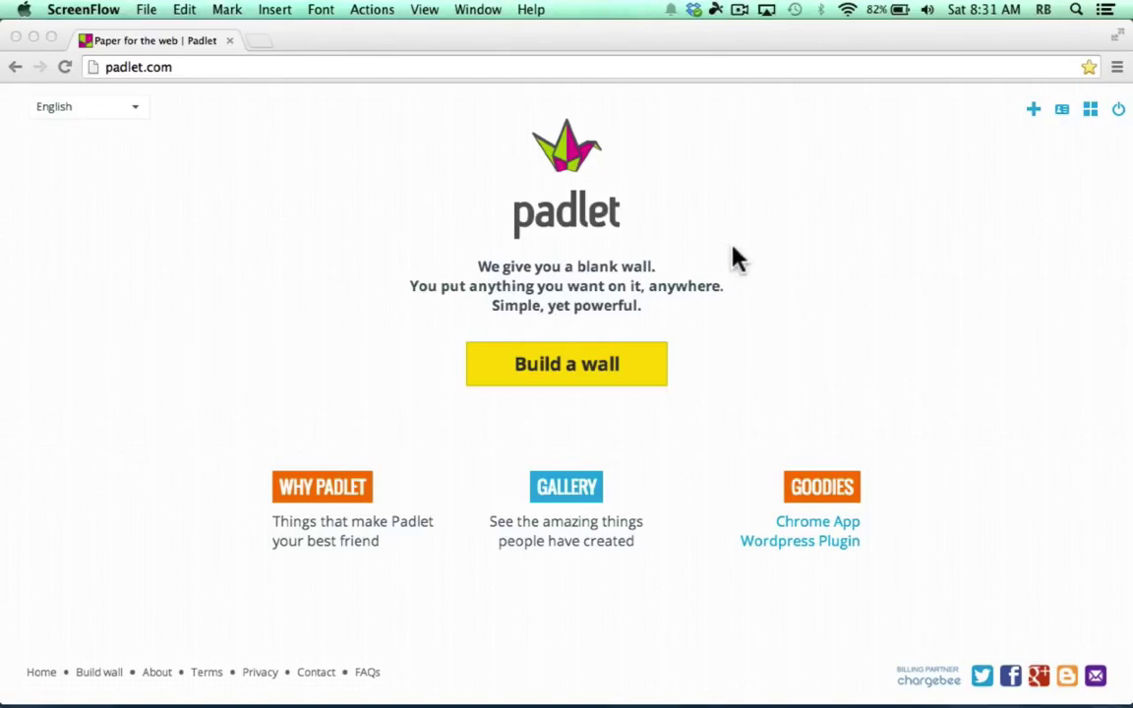
Step: Build a new wall titled '8th Grade Language Arts' with a placeholder description
left_click(604, 366)
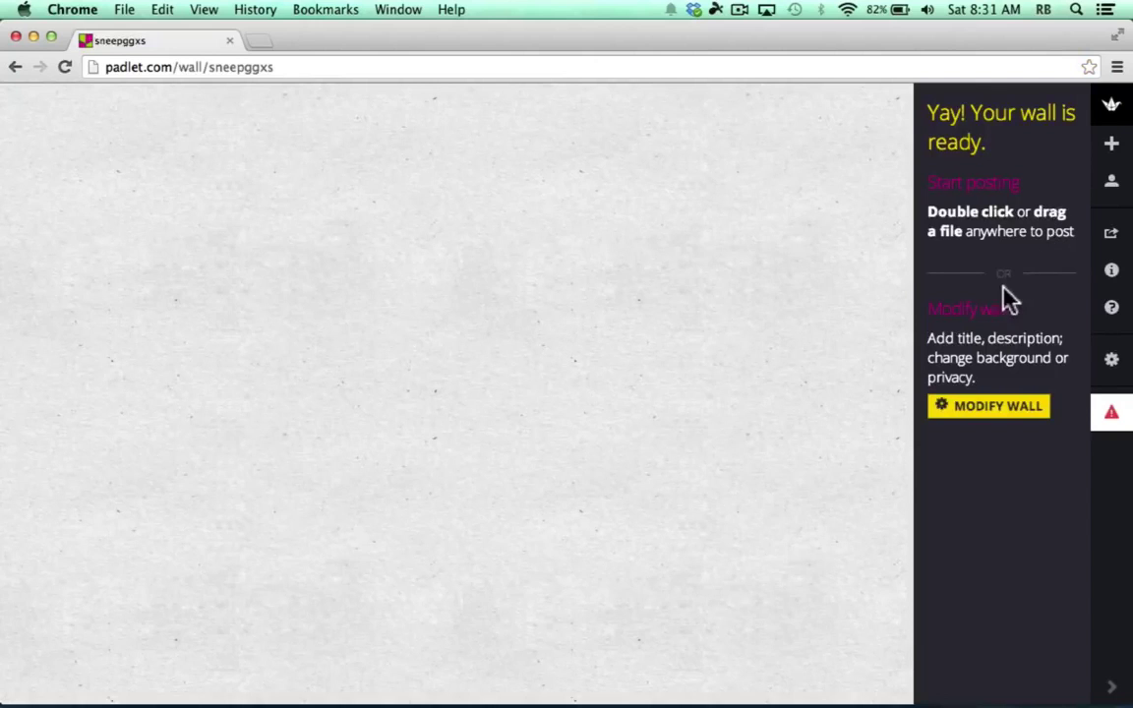
left_click(1013, 413)
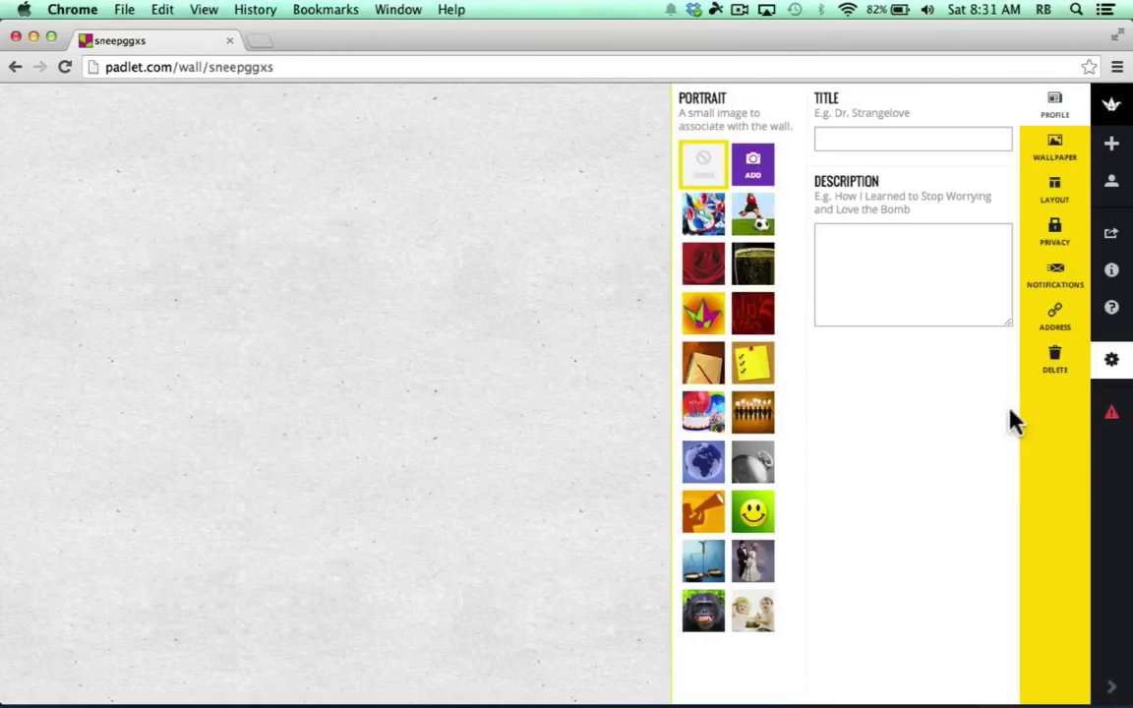
left_click(851, 139)
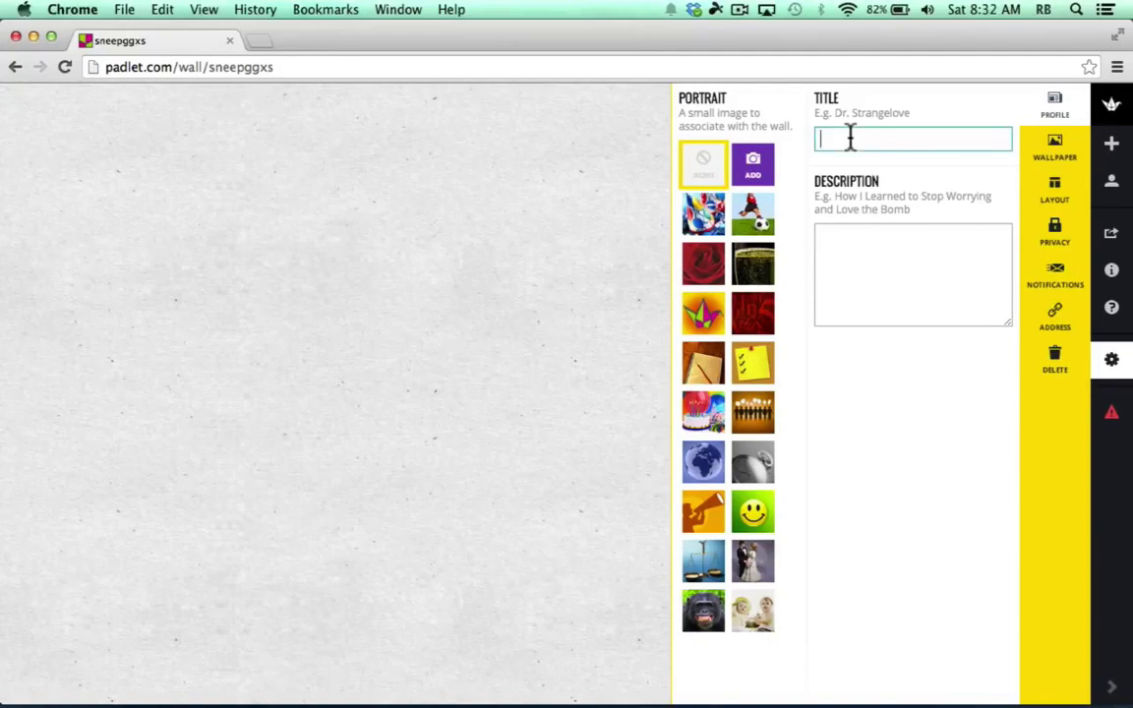
type("8th Grade Language Arts")
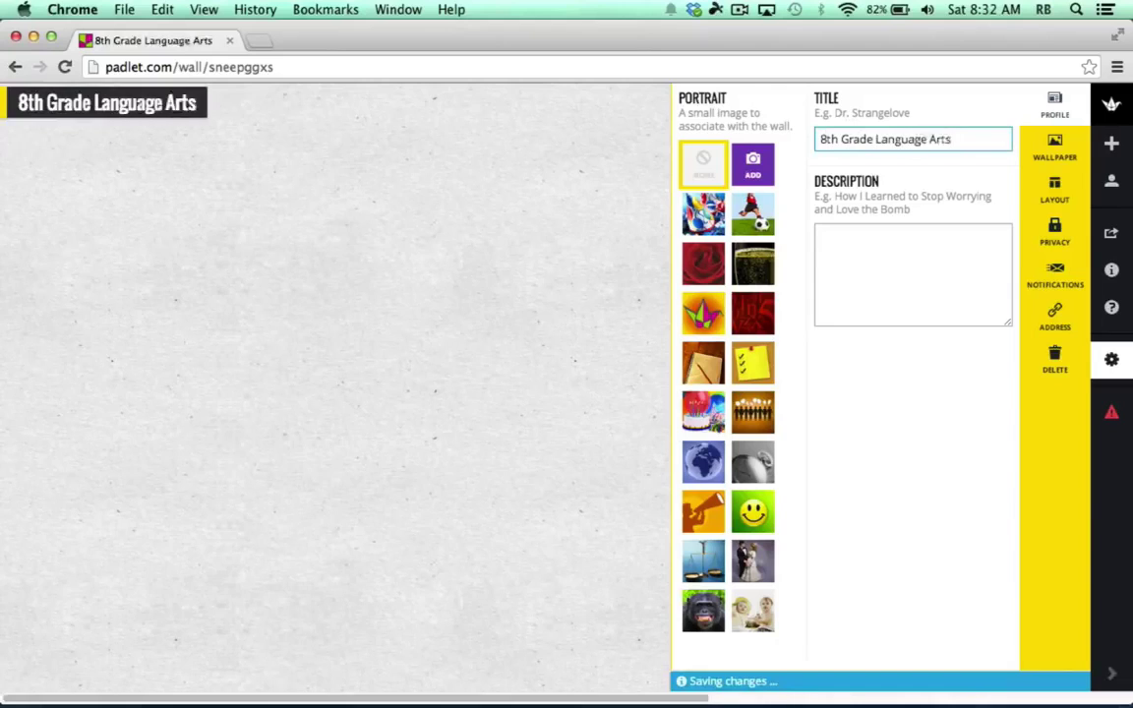
left_click(948, 238)
type("fals;kjflkjaslkjflkasjd;lfkj aslk jdfl;kasdj ;lasdfla;s jdlj; asd;lkfj")
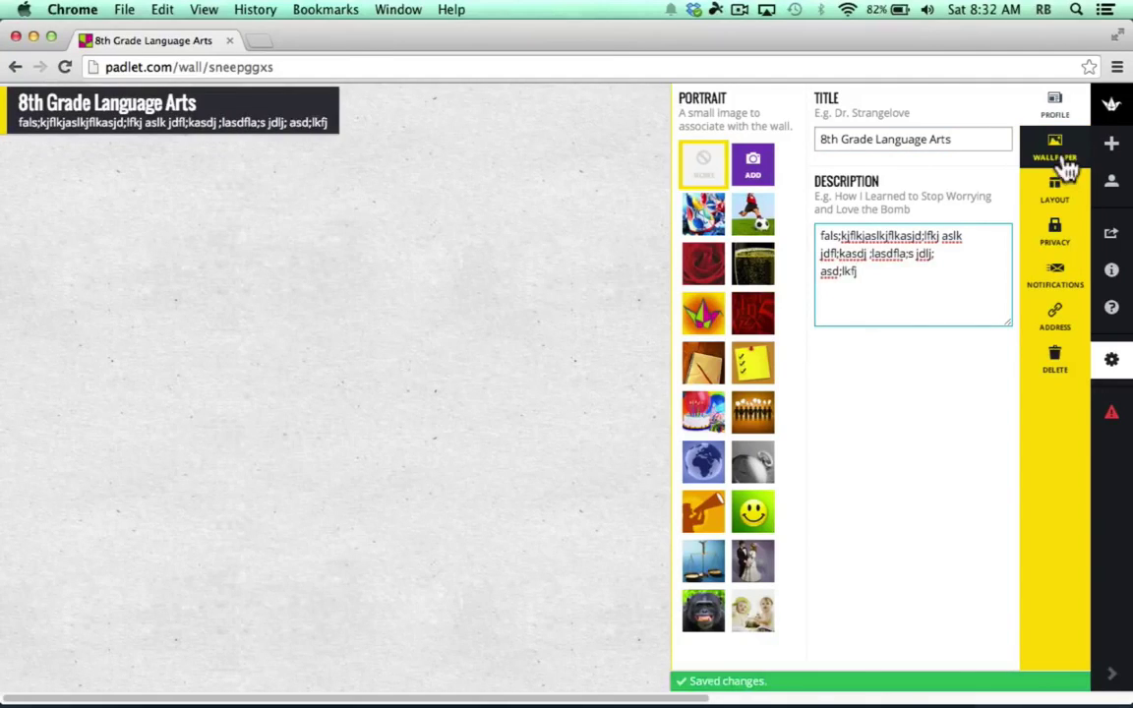
Step: Try the Bamboo, Origami, Wings, Corkboard, Linen and Sand wallpapers, then choose Scroll
left_click(1062, 165)
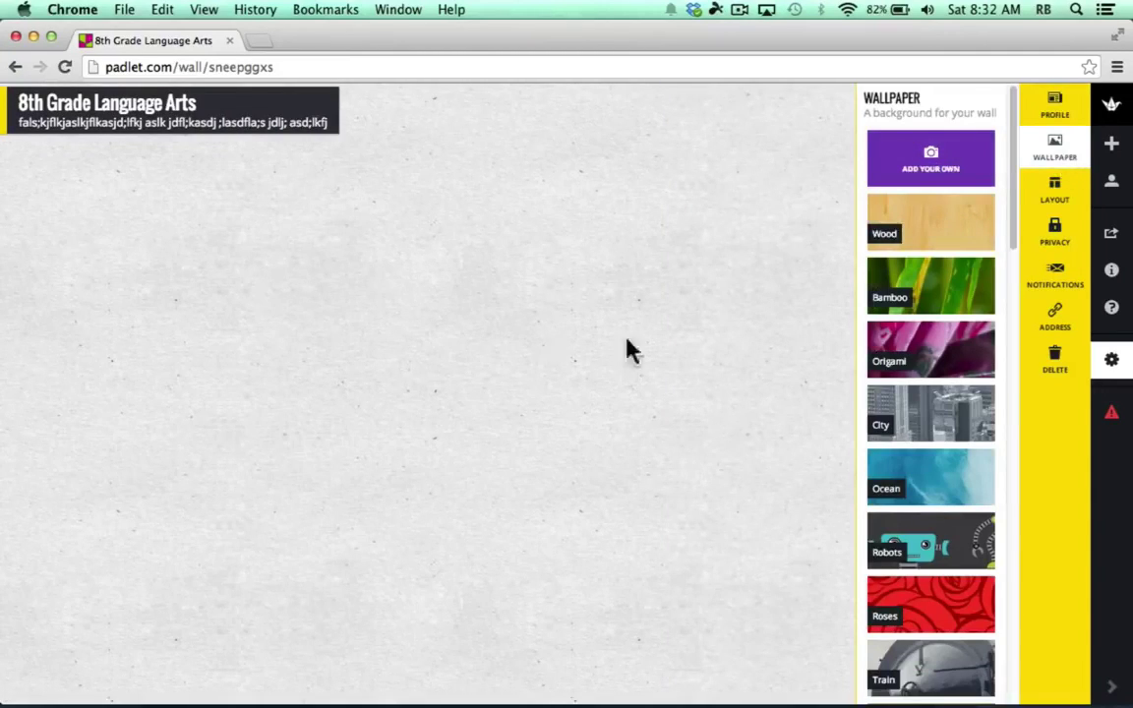
left_click(934, 295)
left_click(940, 364)
scroll(941, 375, "down", 5)
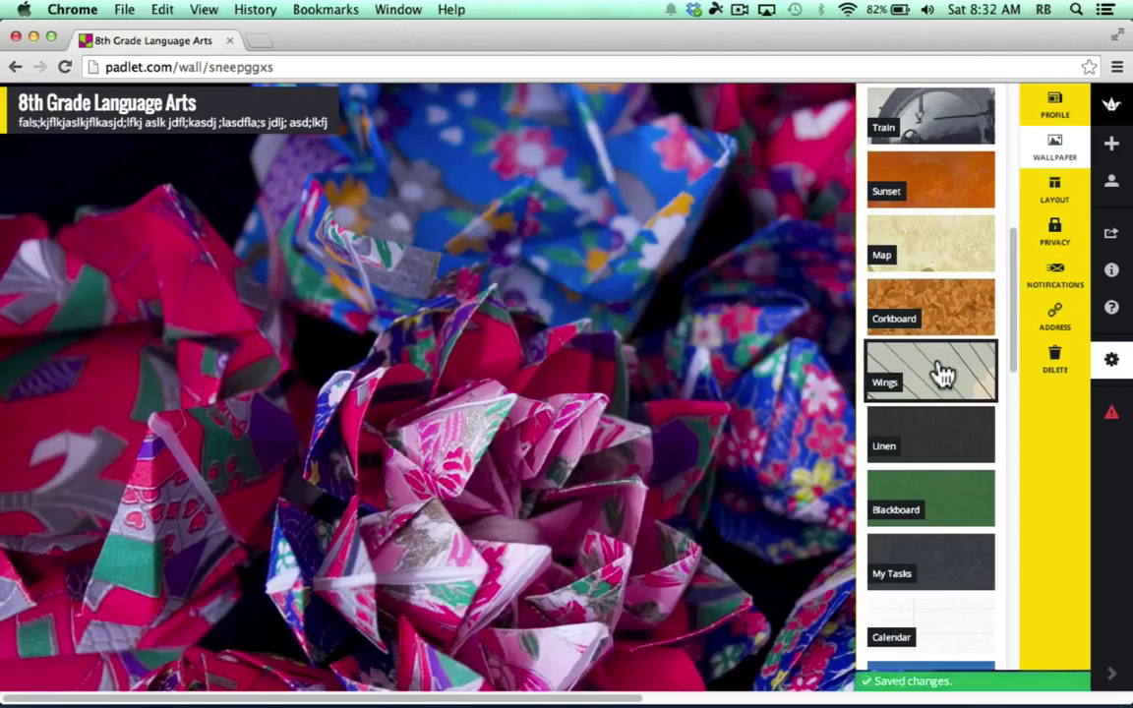
left_click(940, 373)
left_click(941, 317)
left_click(942, 438)
scroll(939, 445, "down", 5)
left_click(935, 447)
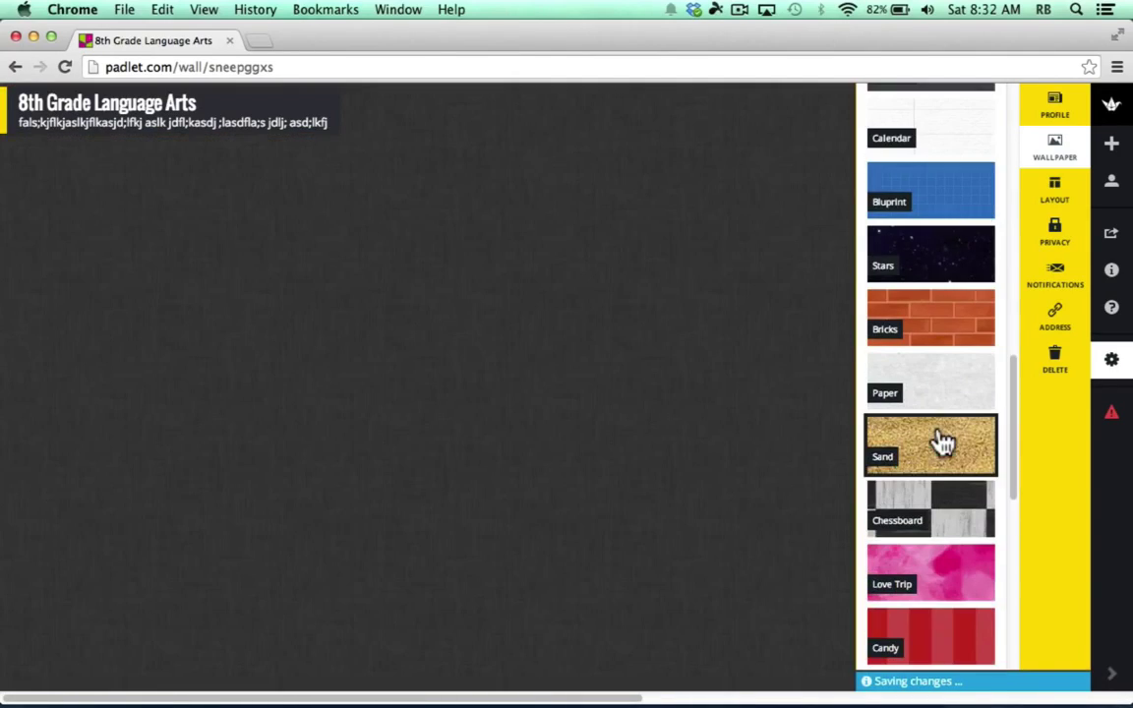
scroll(951, 462, "down", 2)
left_click(958, 469)
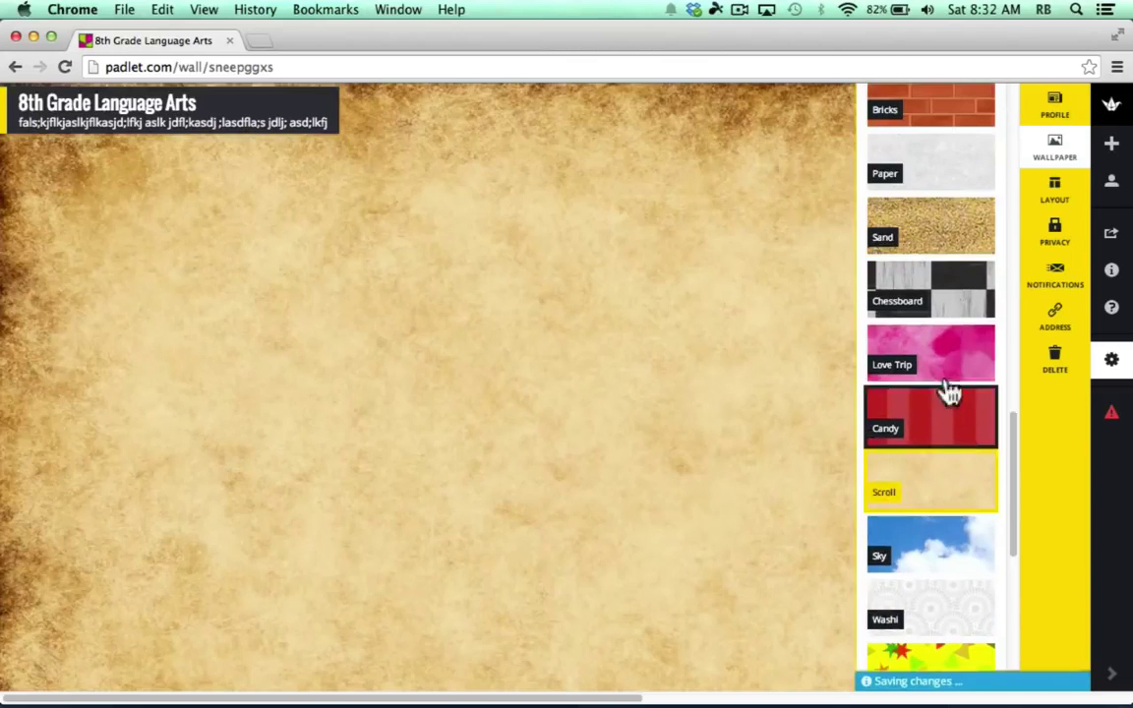
scroll(929, 344, "up", 10)
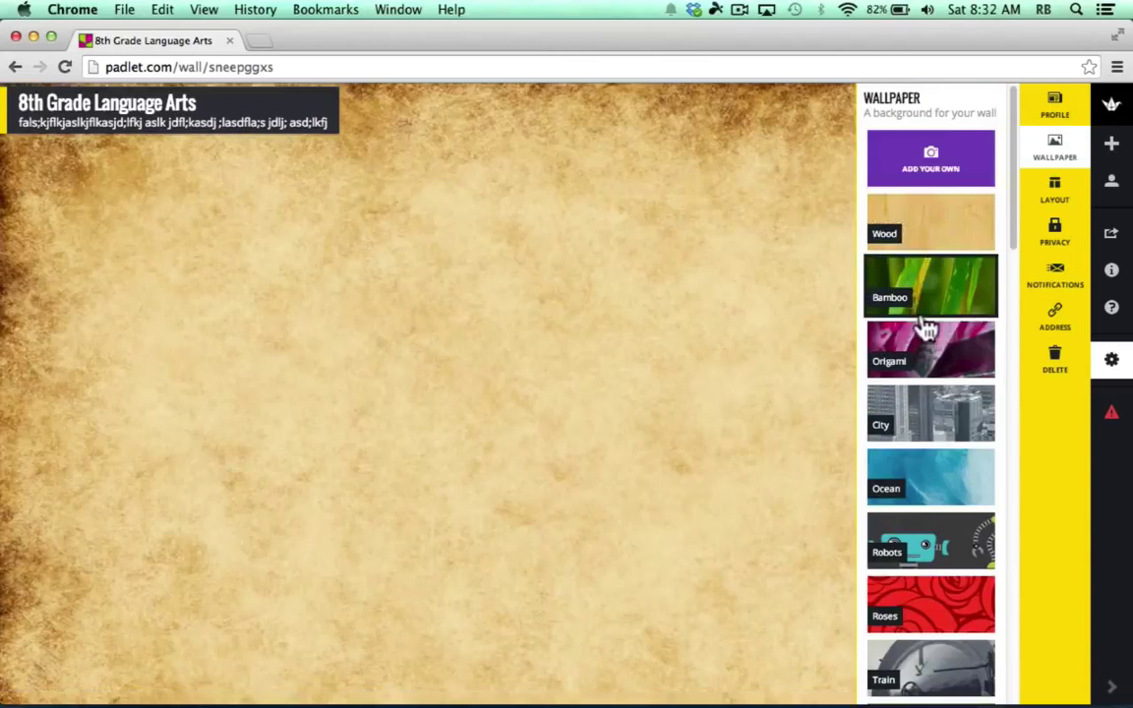
Step: Look at the Add your own wallpaper option, close it, and return to wall settings
left_click(955, 177)
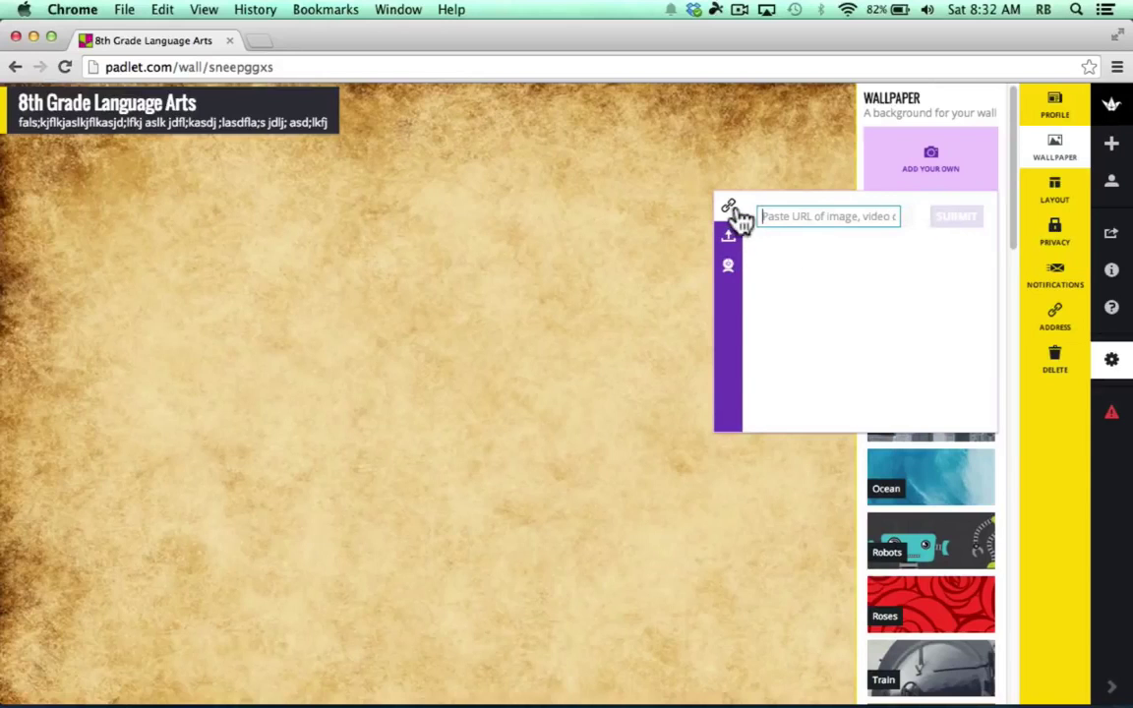
left_click(580, 219)
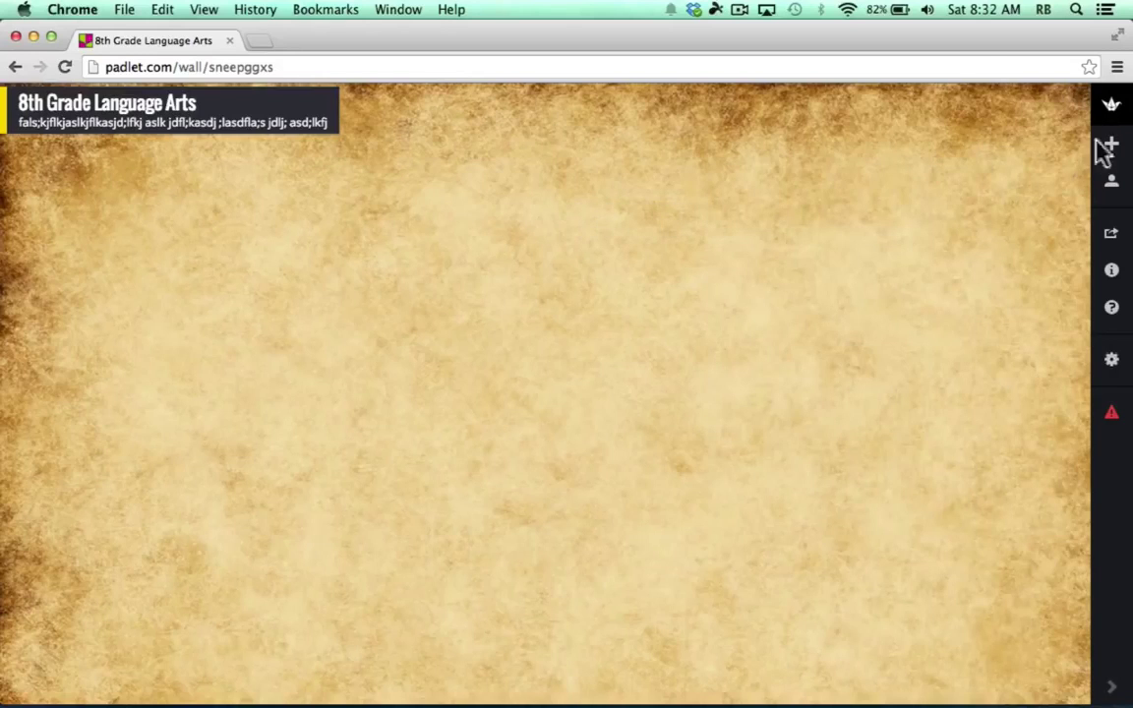
left_click(1111, 359)
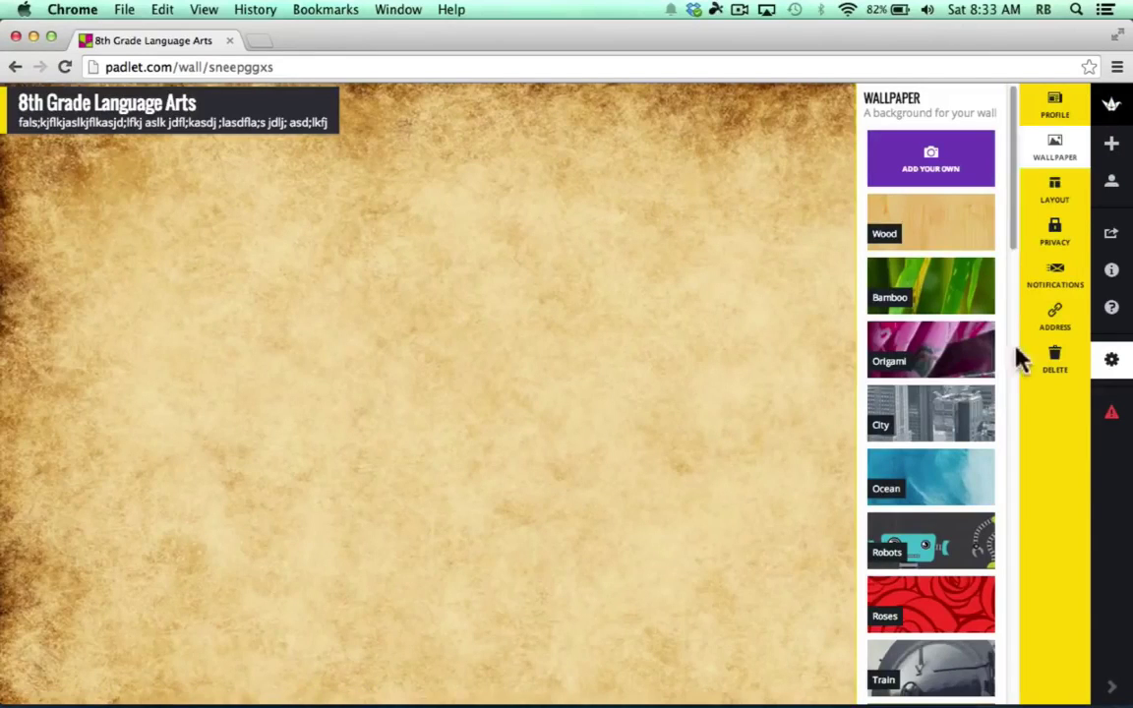
Step: Switch the layout to Stream, then back to Freeform
left_click(1058, 197)
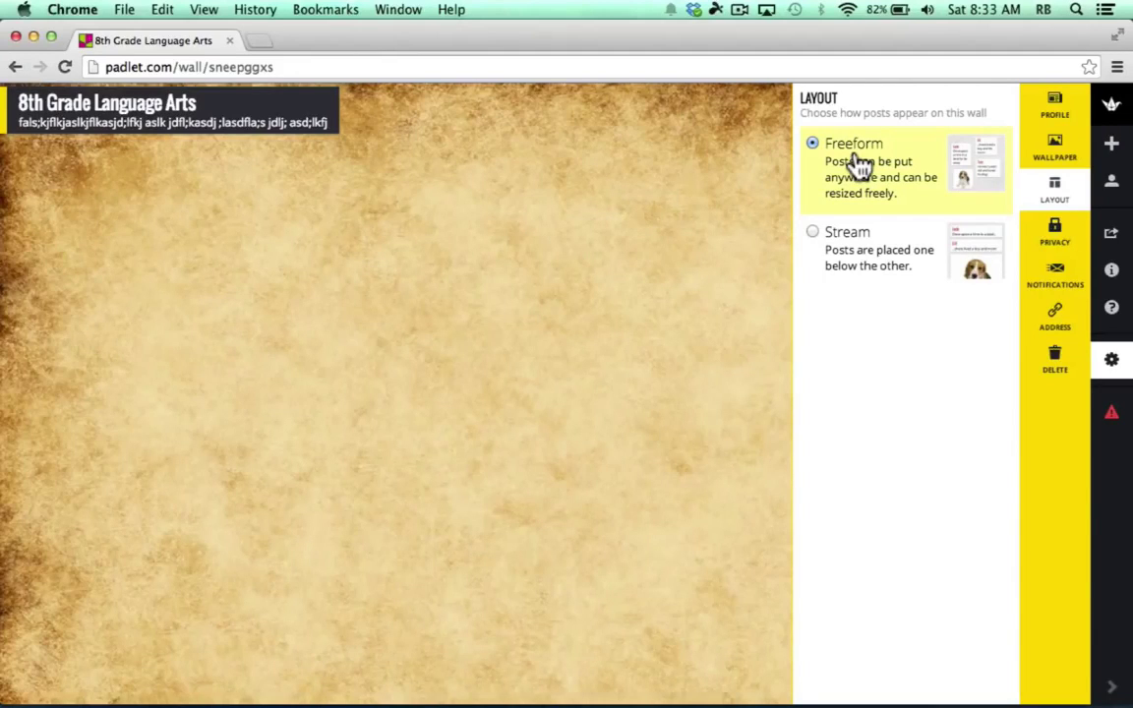
left_click(814, 236)
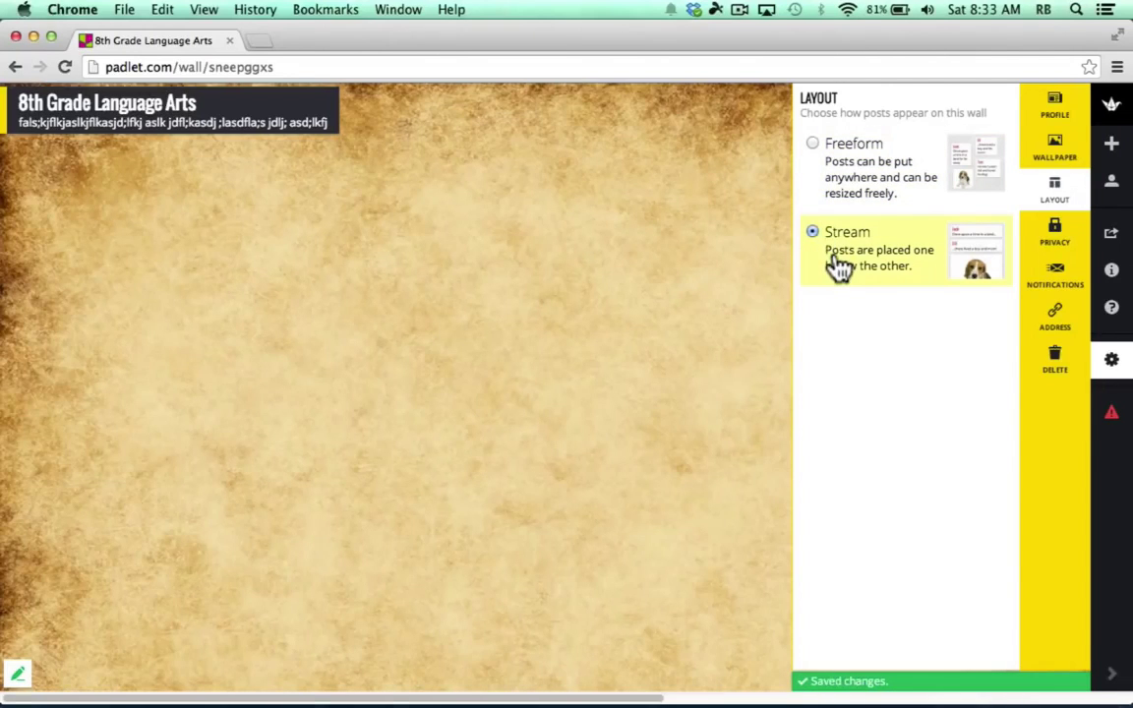
left_click(813, 149)
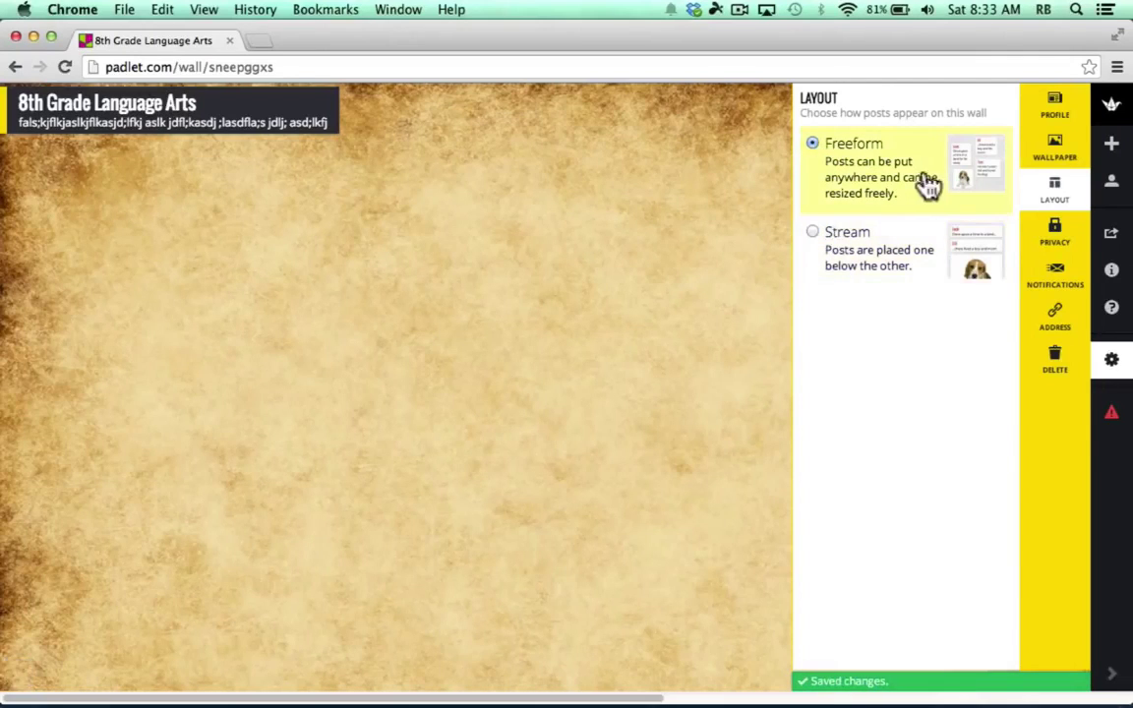
Step: In the Privacy settings, uncheck Moderate posts so posts need no approval
left_click(1062, 239)
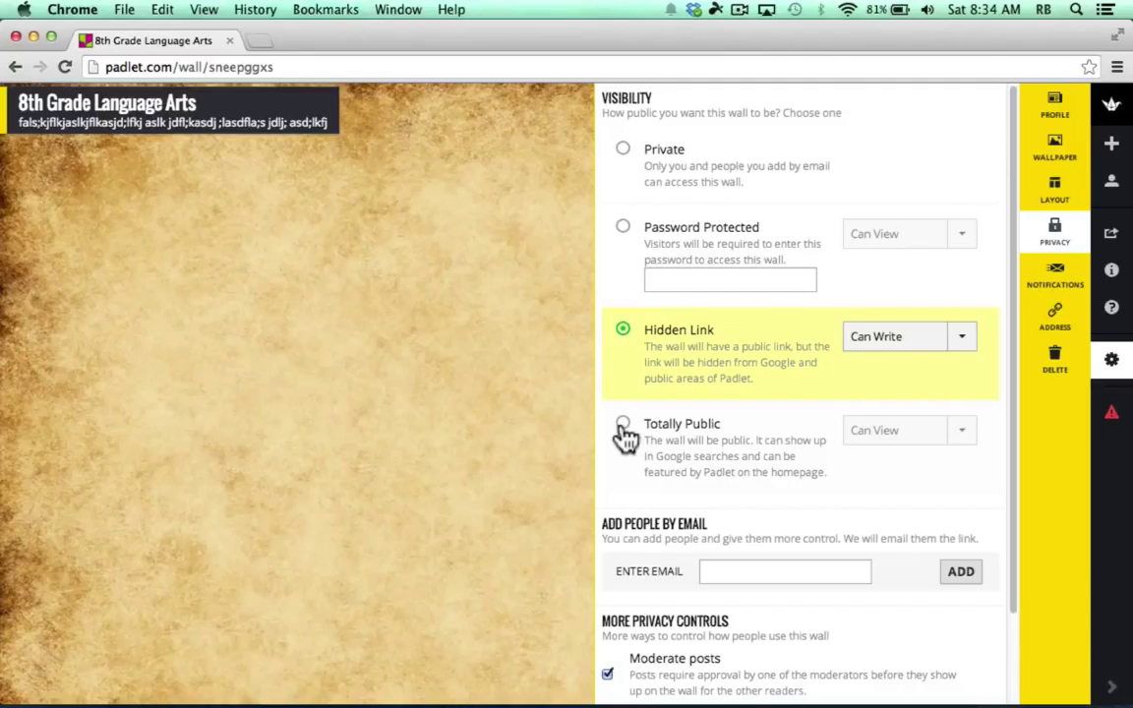
left_click(736, 569)
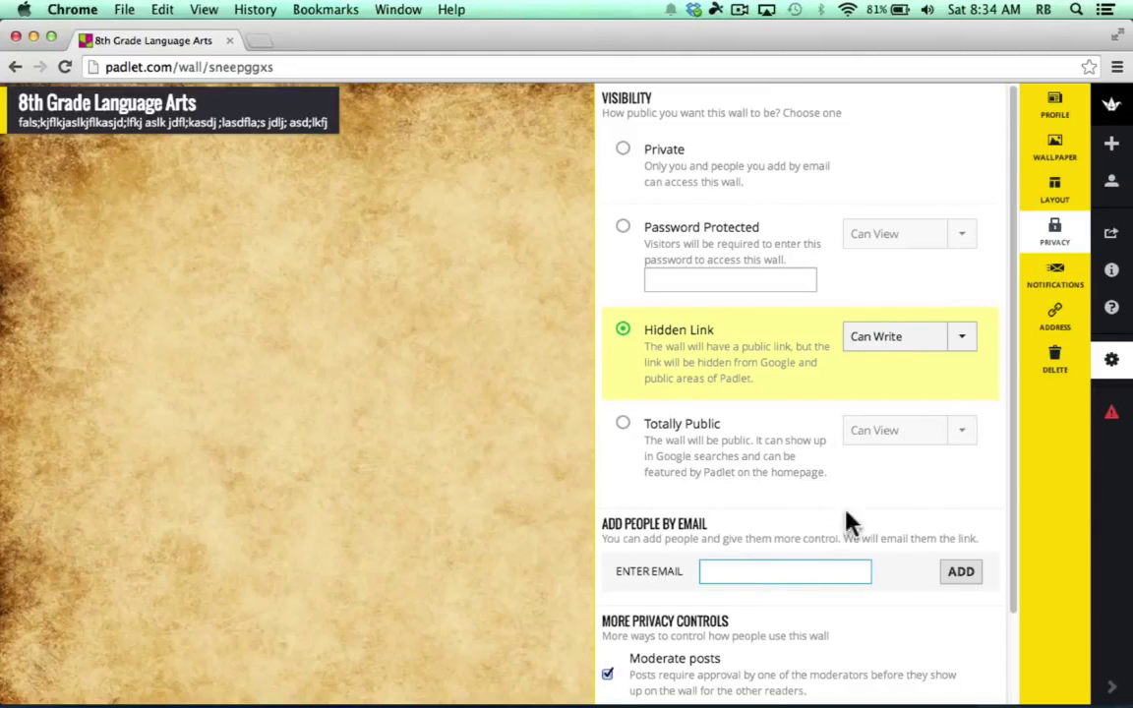
scroll(848, 551, "down", 3)
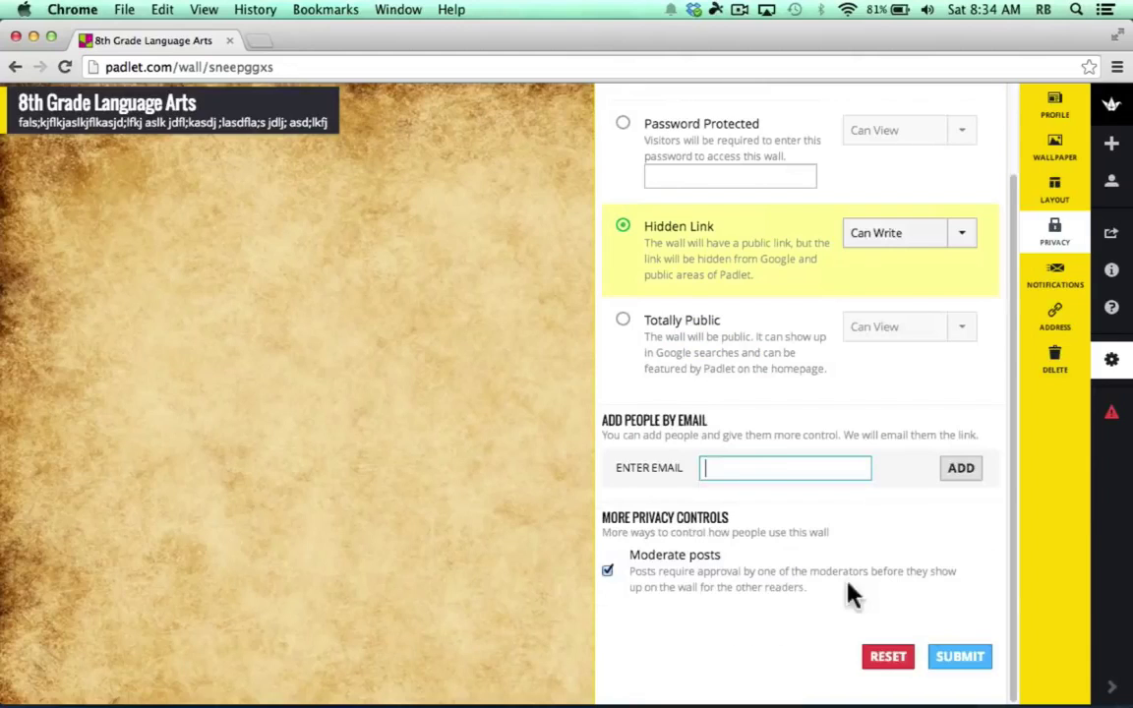
left_click(608, 573)
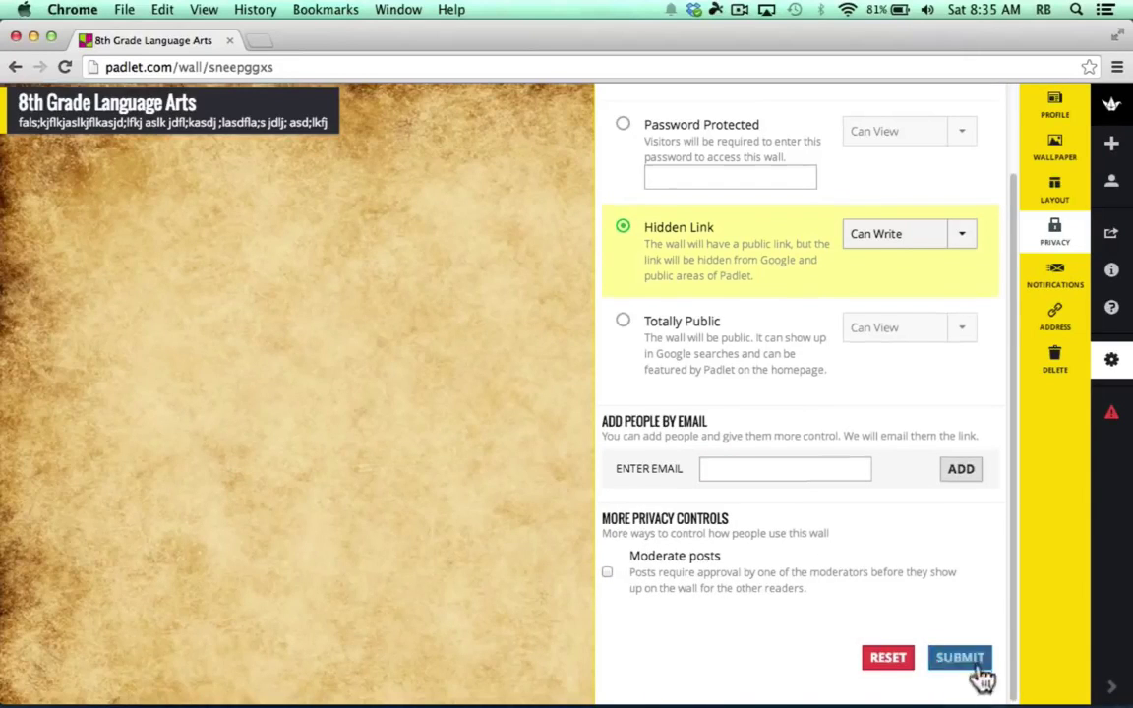
Step: Set Hidden Link access to Can View, then Can Moderate, and finally Can Write
scroll(891, 547, "up", 2)
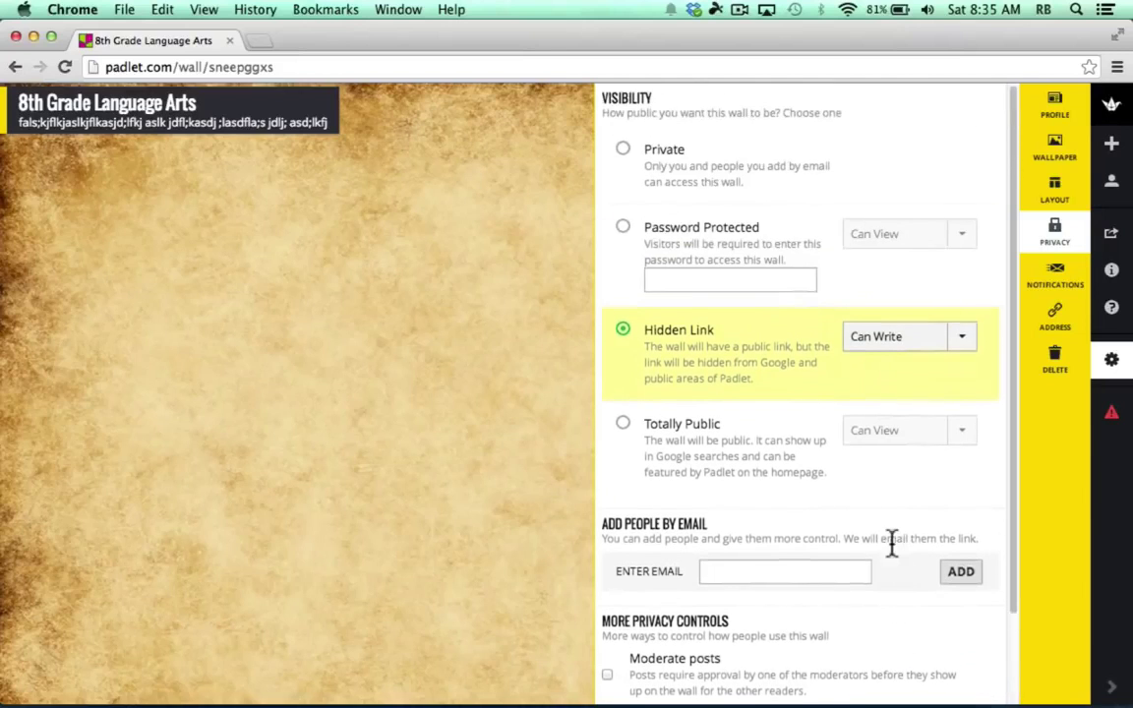
left_click(965, 342)
left_click(908, 384)
left_click(966, 342)
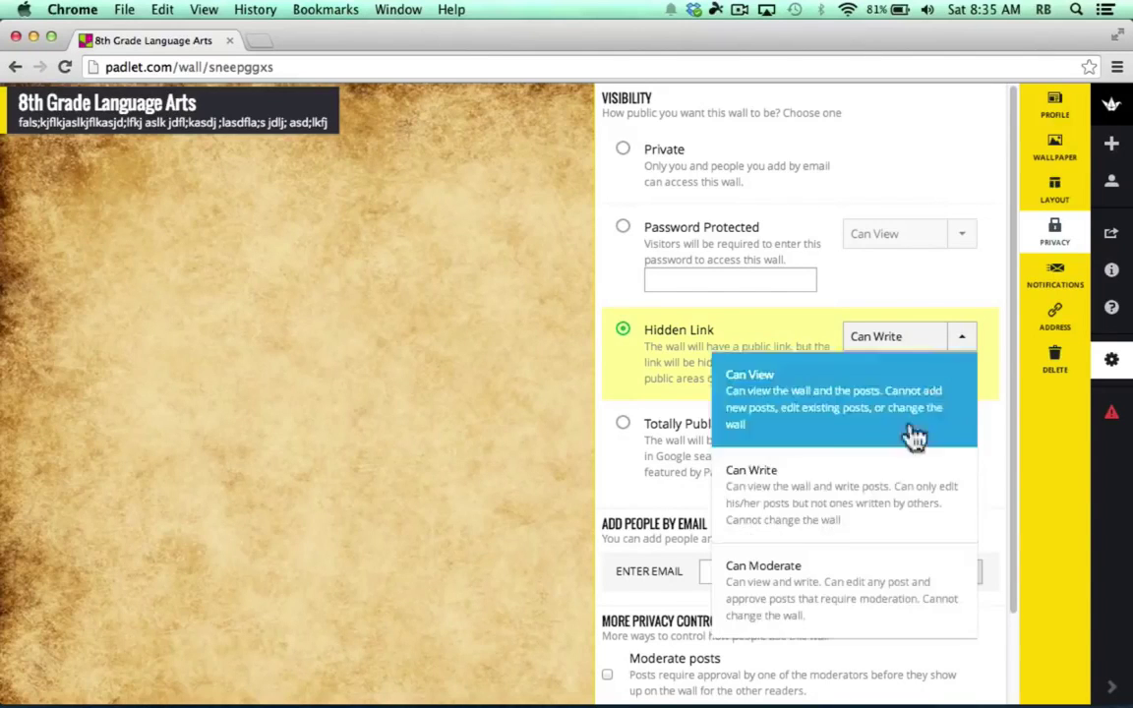
left_click(855, 578)
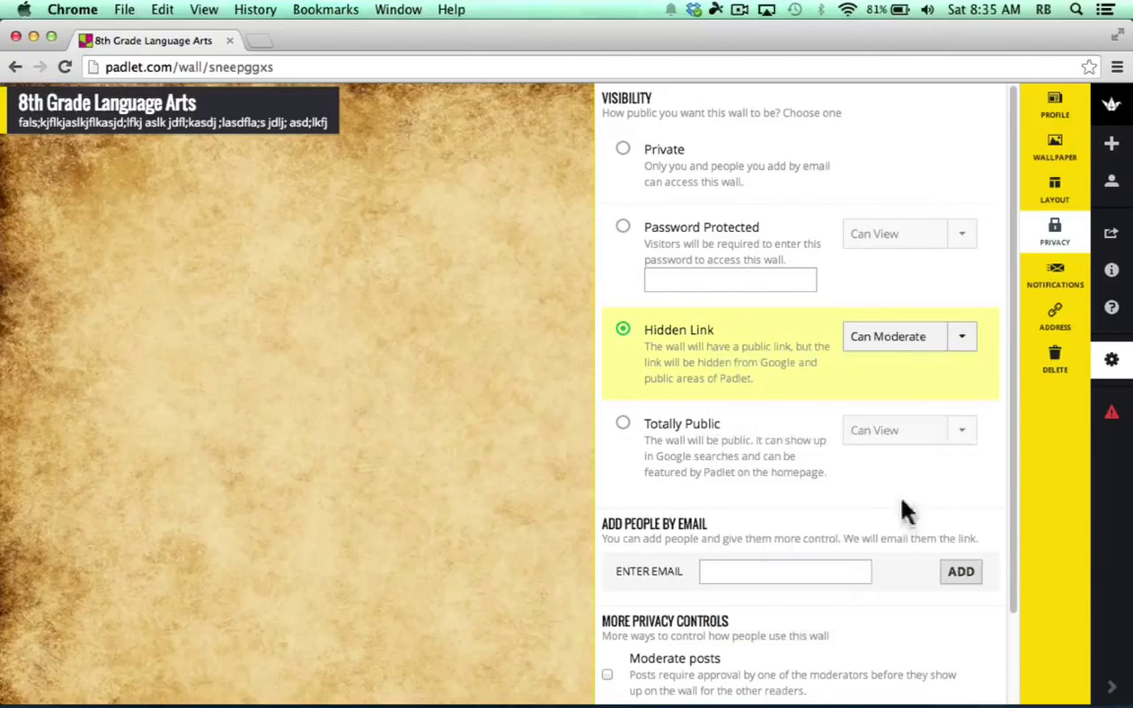
left_click(959, 363)
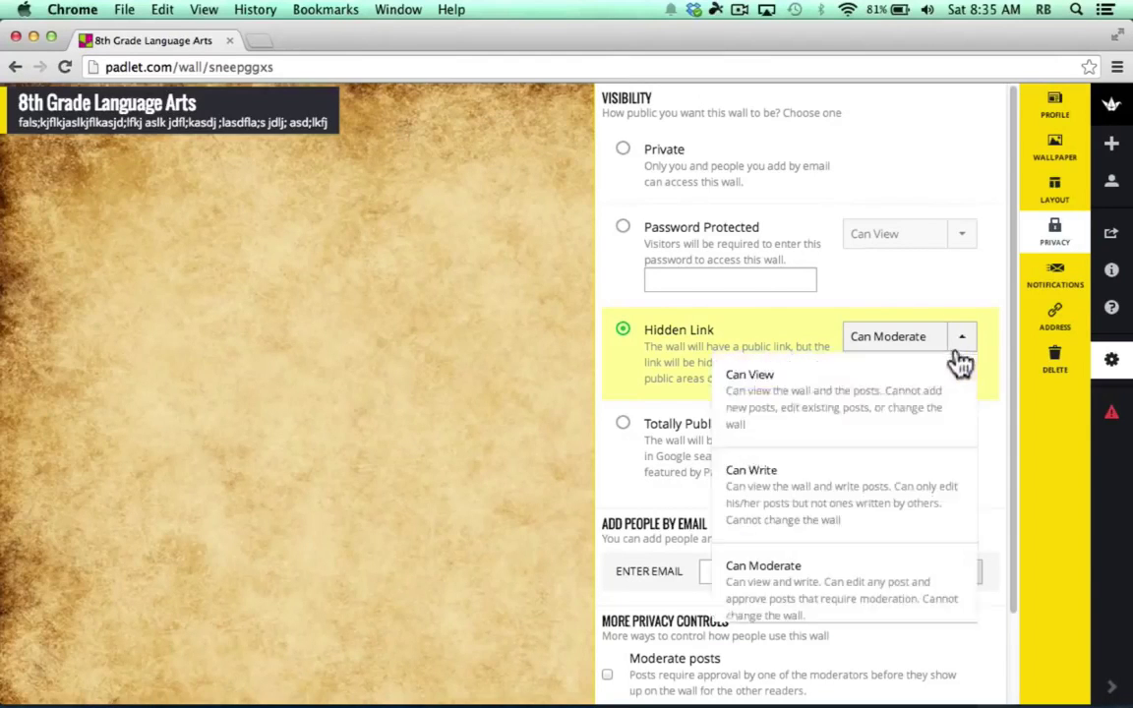
left_click(891, 479)
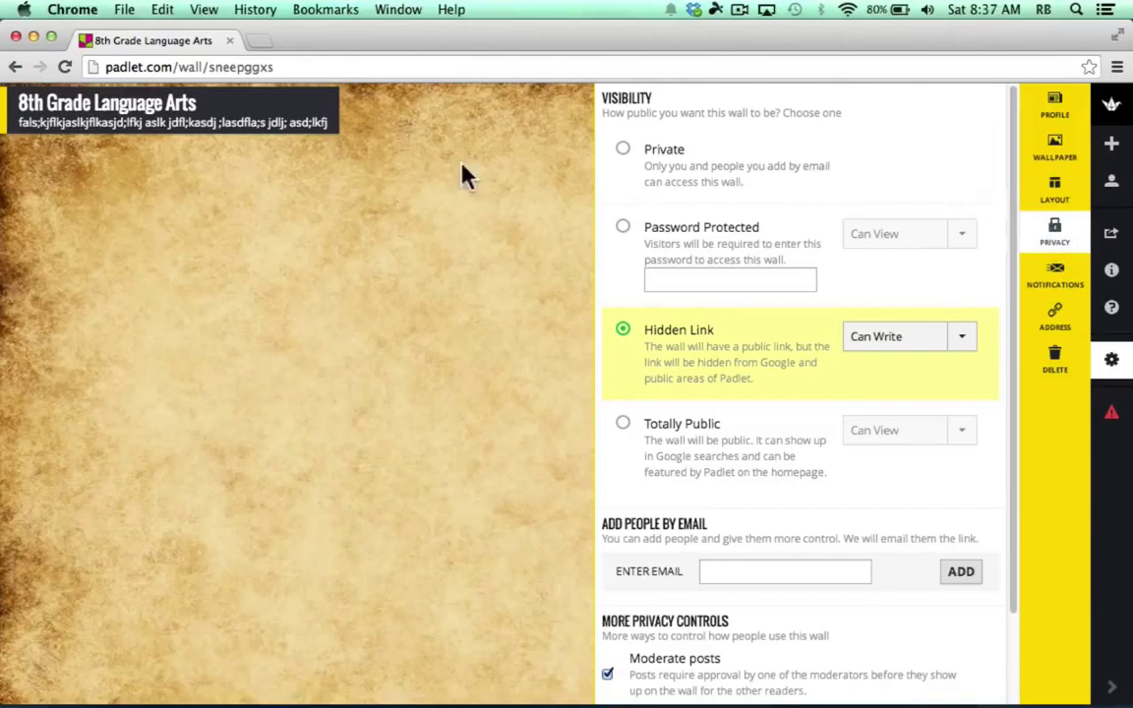
Step: Set the wall background to Wood and enable a once-a-day email for new posts
left_click(1062, 152)
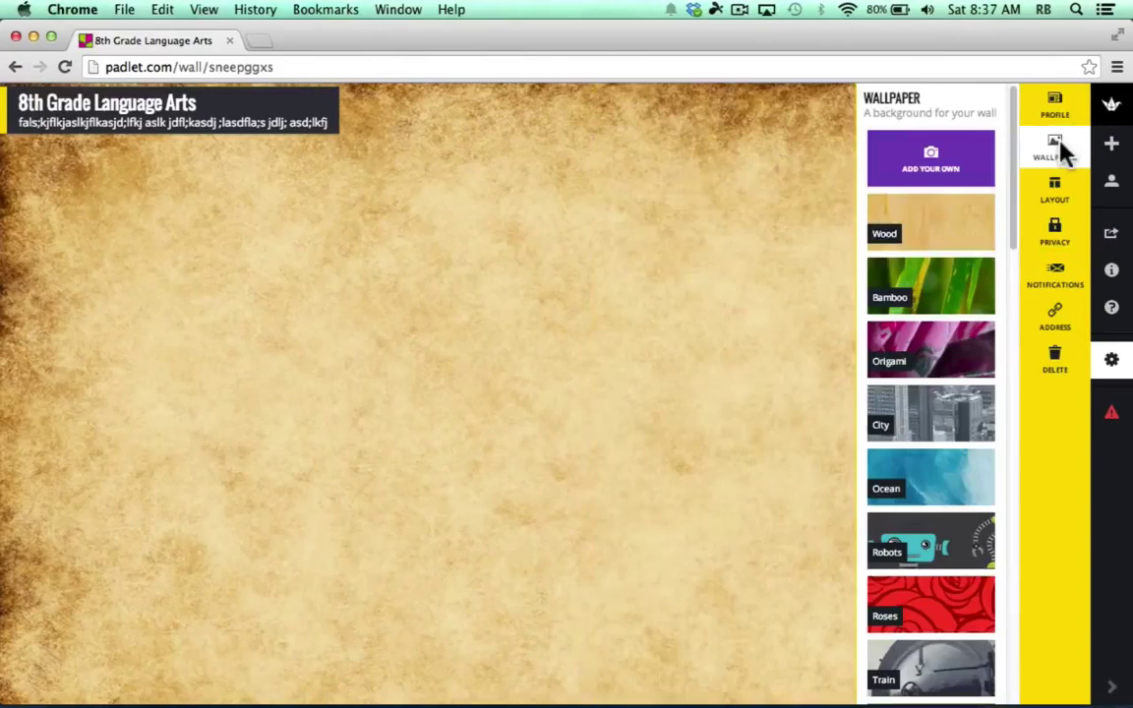
left_click(950, 233)
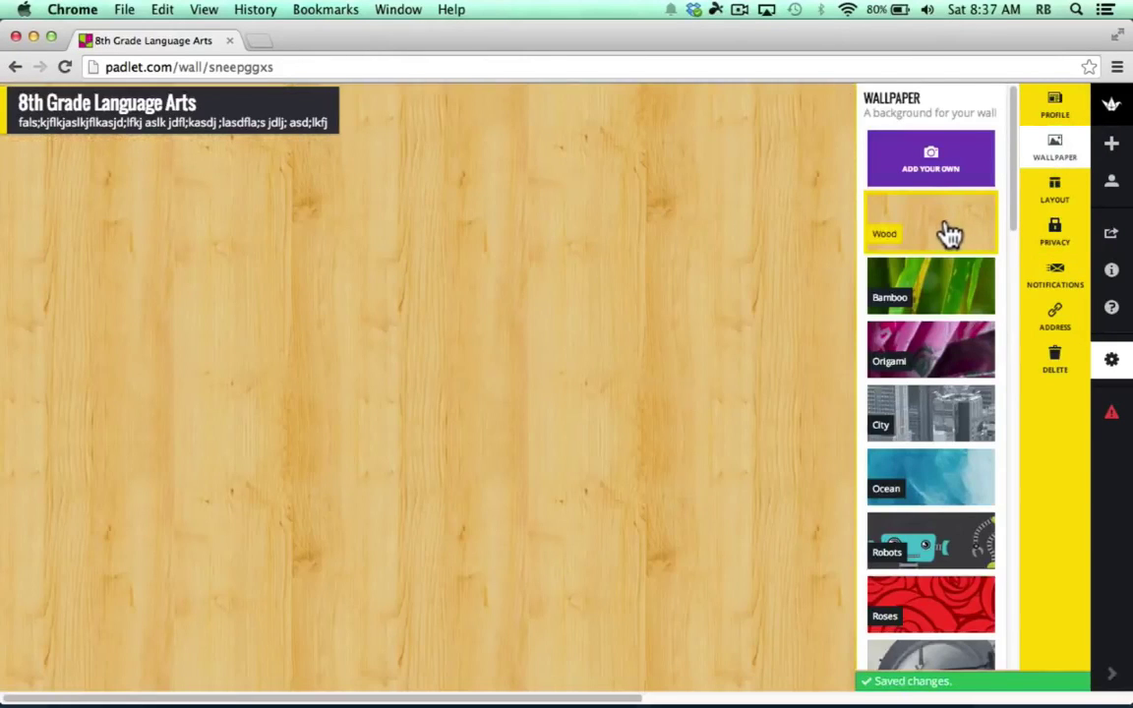
left_click(1060, 290)
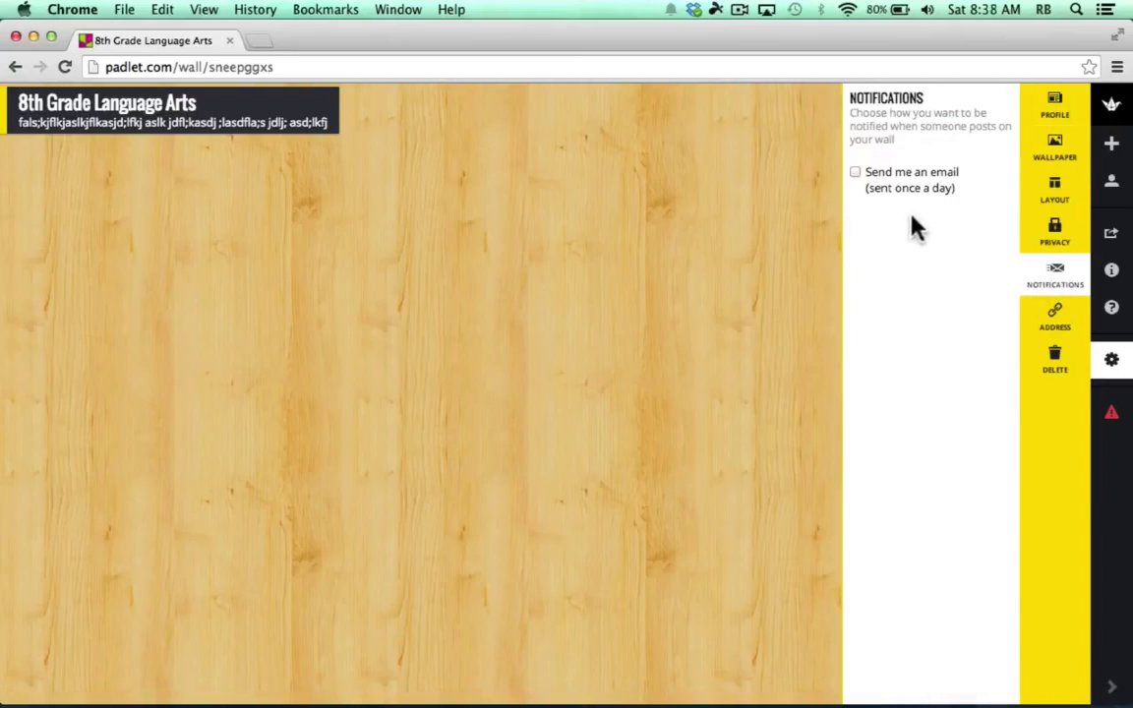
left_click(856, 175)
Step: Change the wall's address to padlet.com/wall/8thgradla, then view the delete-wall warning
left_click(1058, 330)
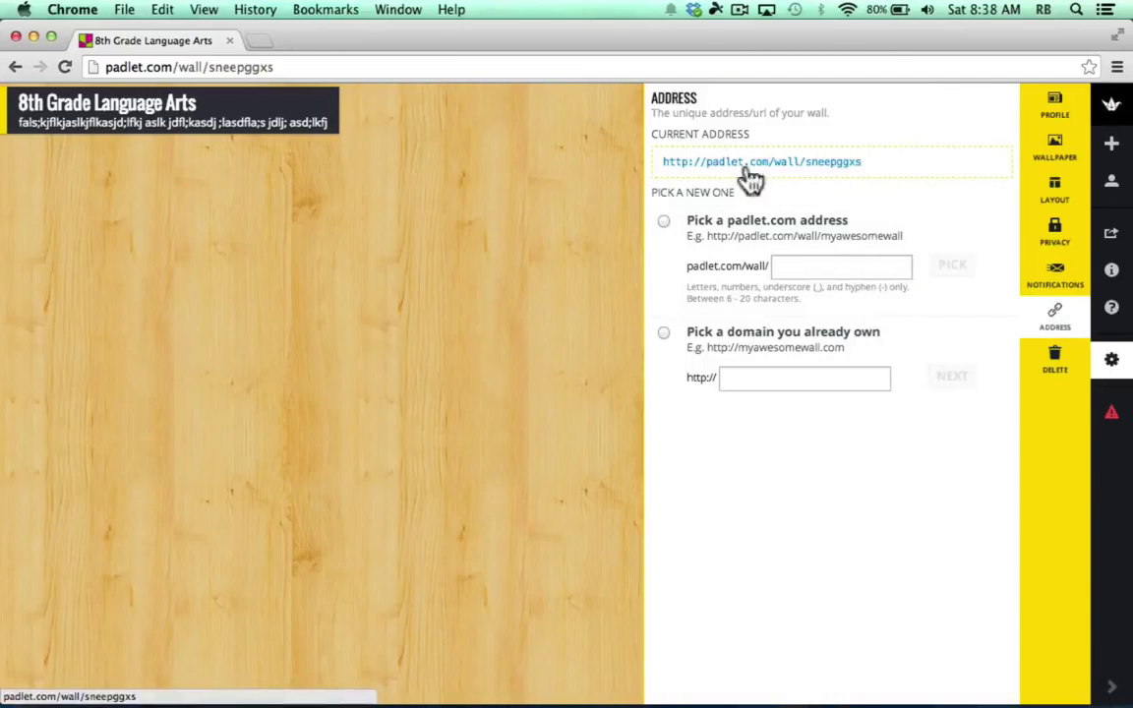
left_click(664, 223)
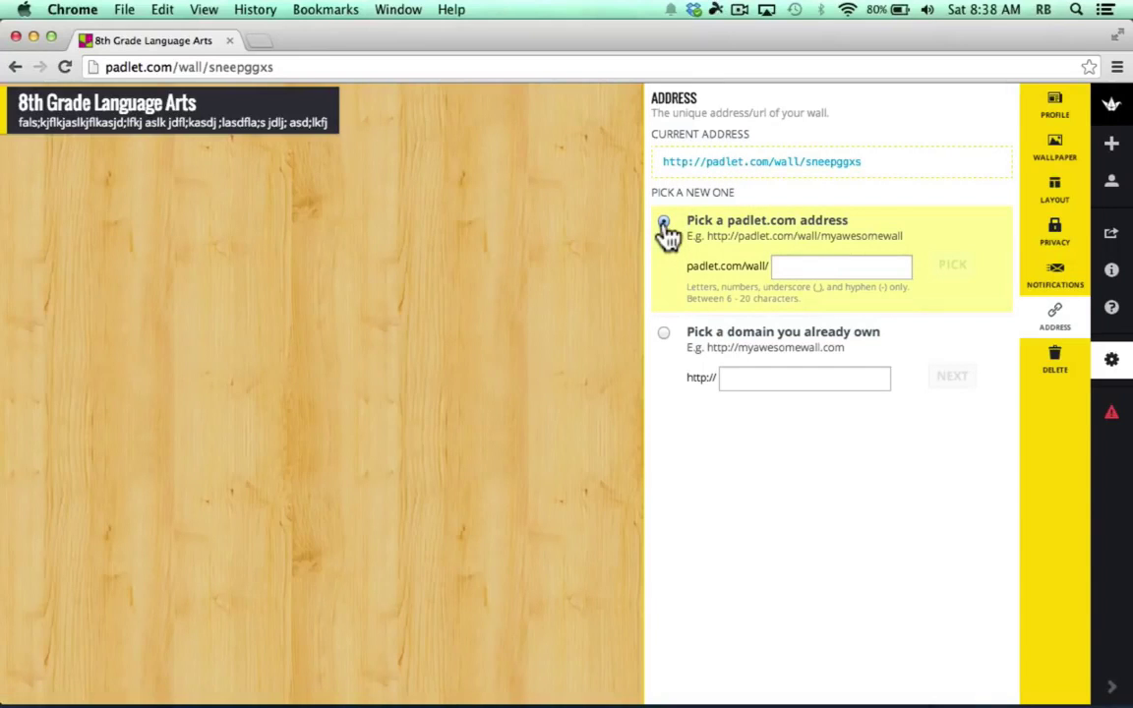
left_click(809, 267)
type("8thgradla")
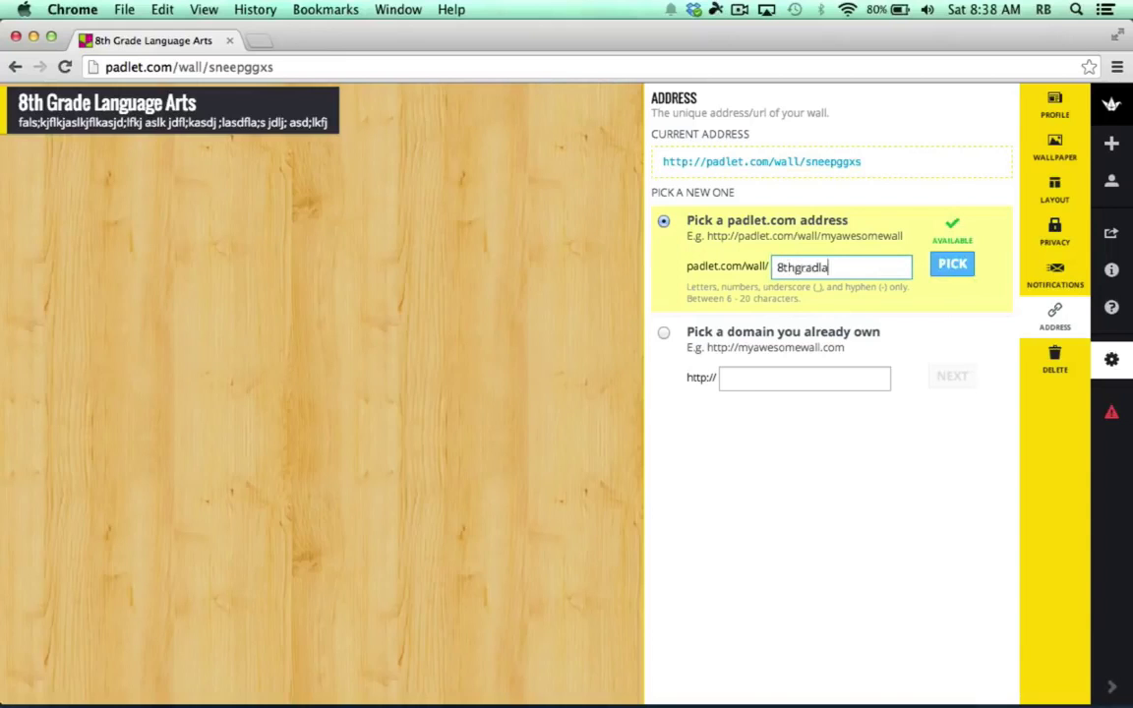
left_click(952, 265)
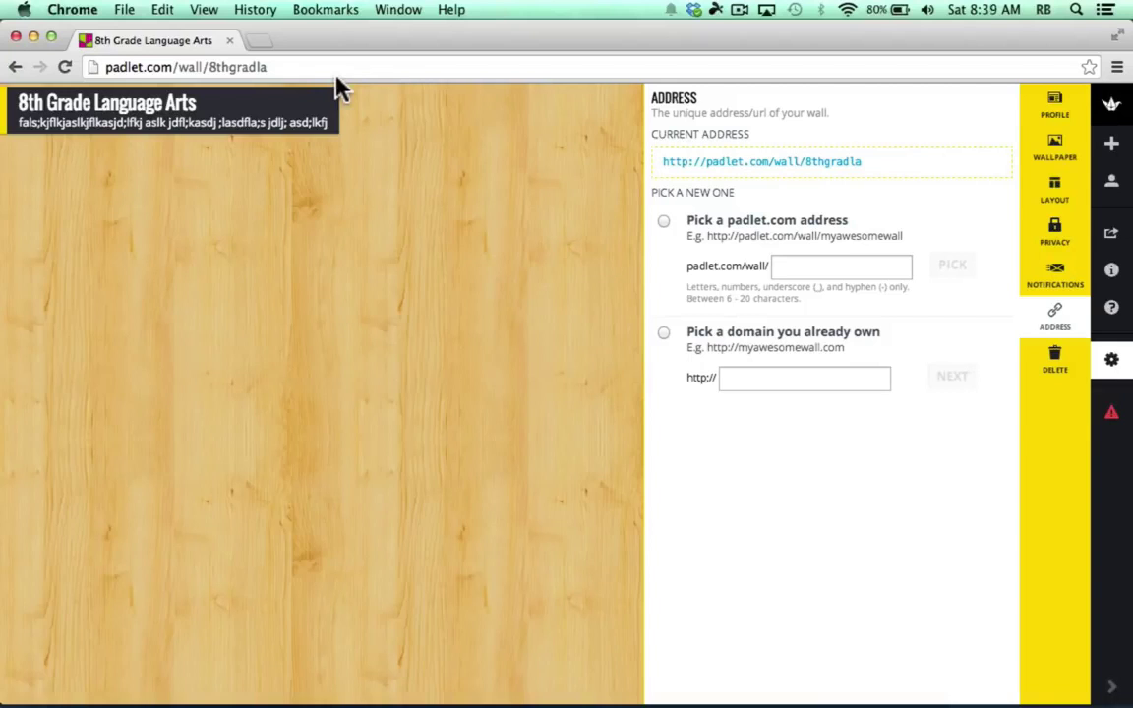
left_click(1056, 364)
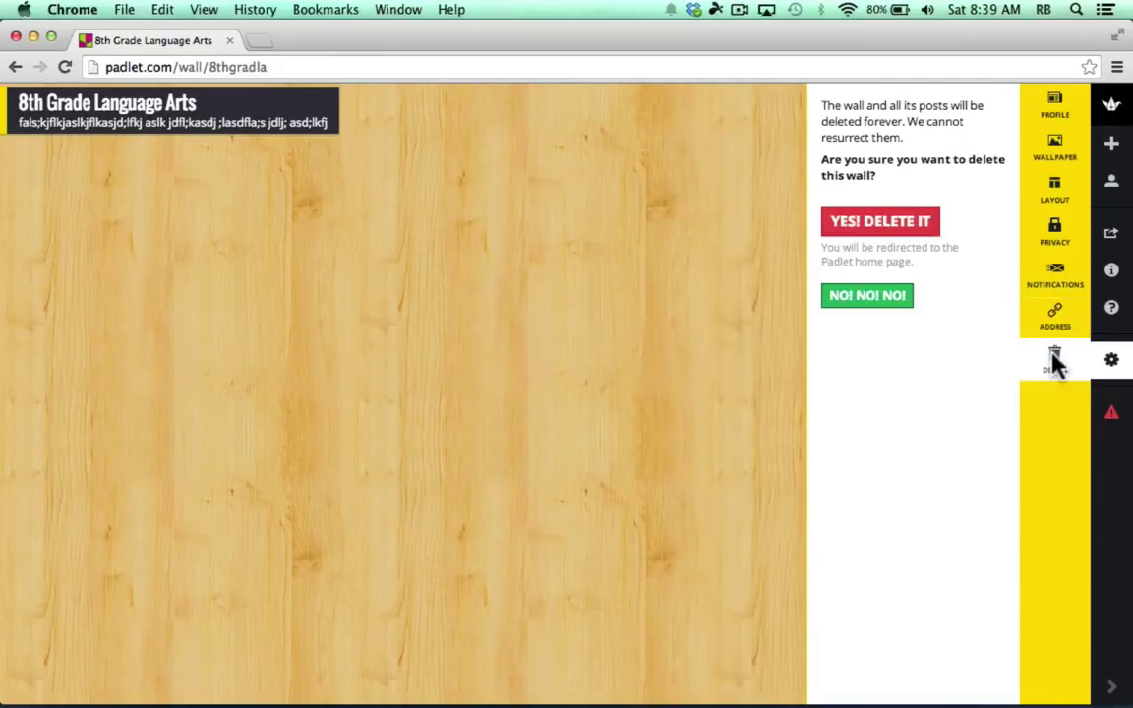
Step: In Share / Export, select the whole embed code and check the QR code's options
left_click(1114, 239)
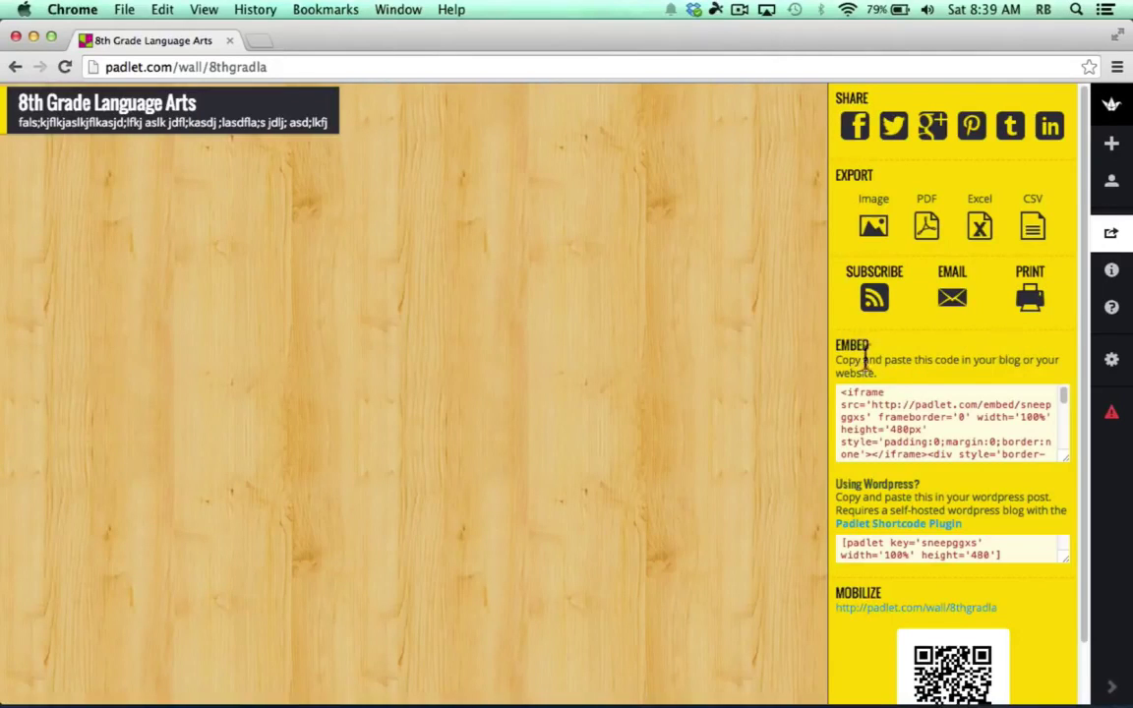
left_click(874, 393)
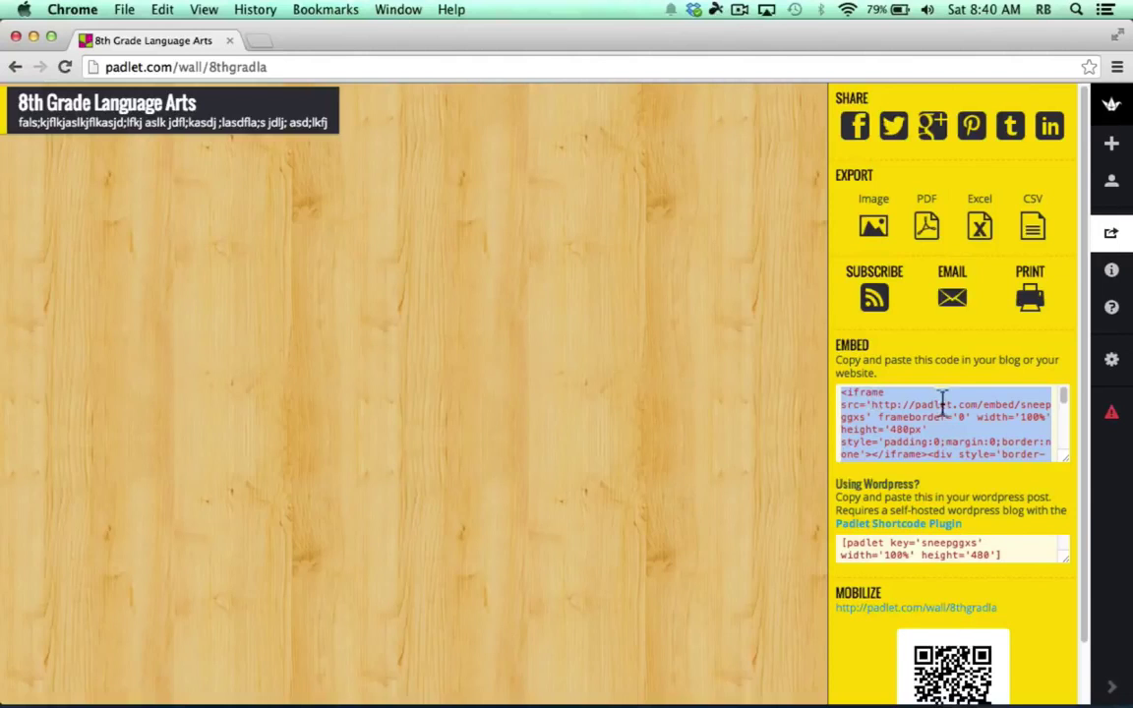
scroll(1045, 498, "down", 2)
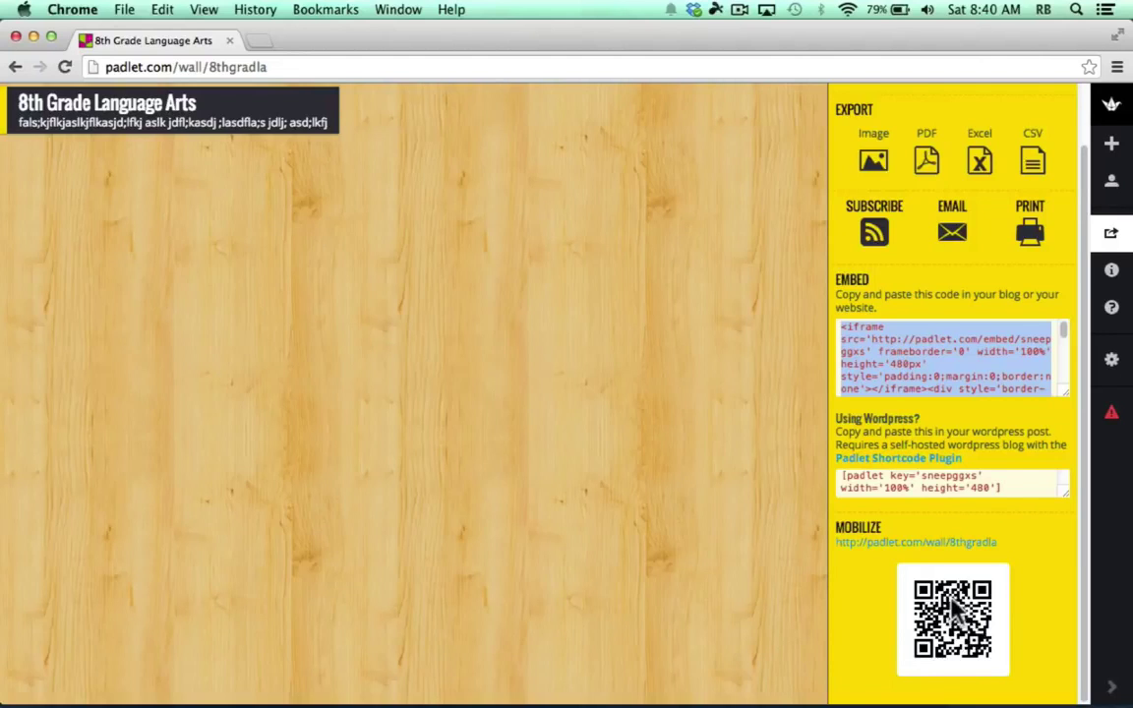
right_click(954, 608)
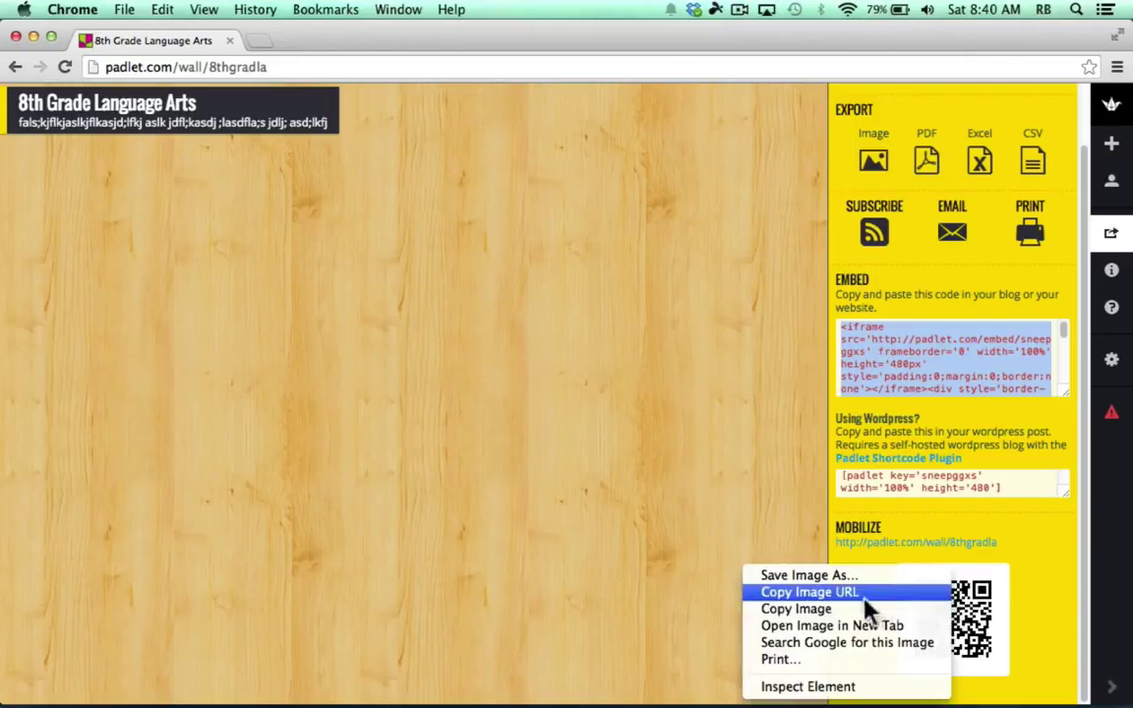
left_click(1085, 602)
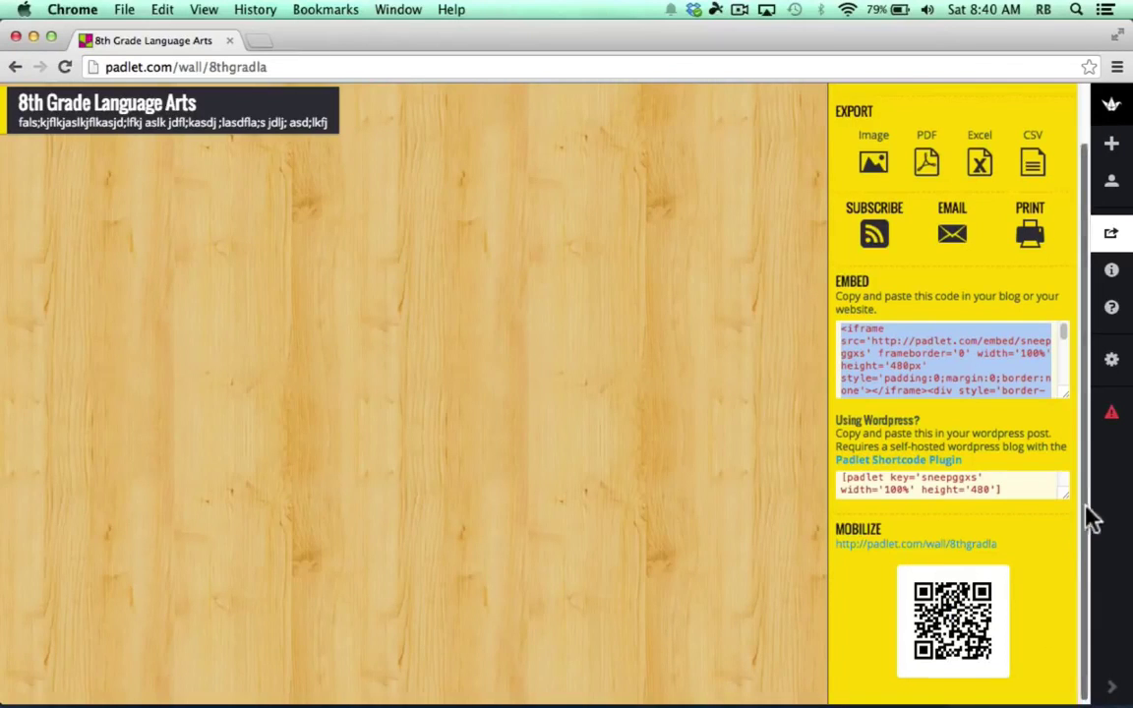
scroll(1086, 442, "up", 2)
Step: Add an empty-bodied 'List of Questions' post near the upper right and nudge it slightly
left_click(1093, 374)
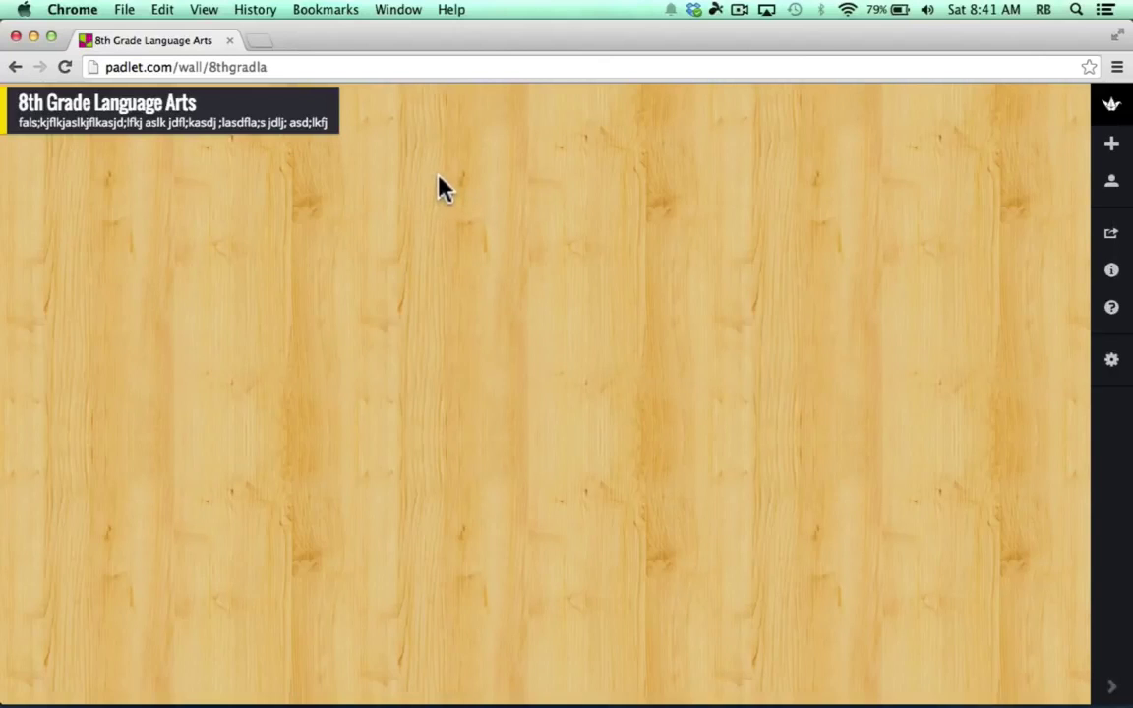
double_click(872, 193)
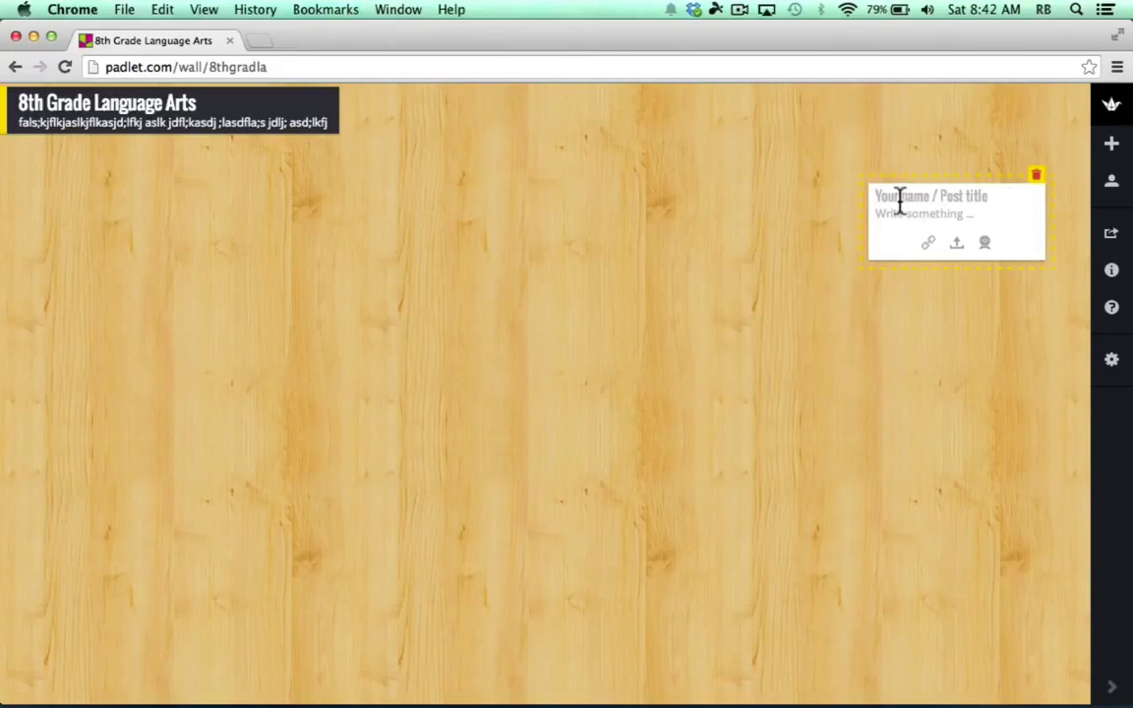
type("List of Questions")
left_click(941, 311)
mouse_move(929, 221)
left_mouse_down()
mouse_move(920, 232)
mouse_move(925, 207)
mouse_move(880, 258)
mouse_move(925, 215)
mouse_move(926, 234)
left_mouse_up()
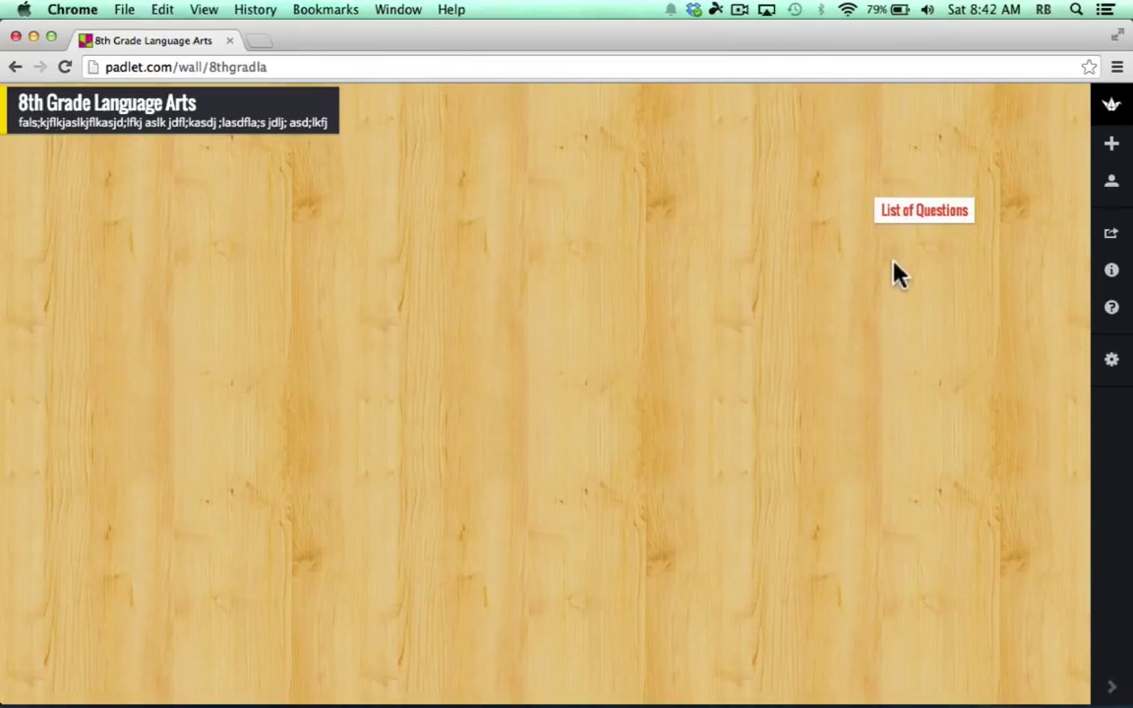
Step: Discard a stray post and add an 'Announcements:' post at left with the field-trip reminder
double_click(894, 274)
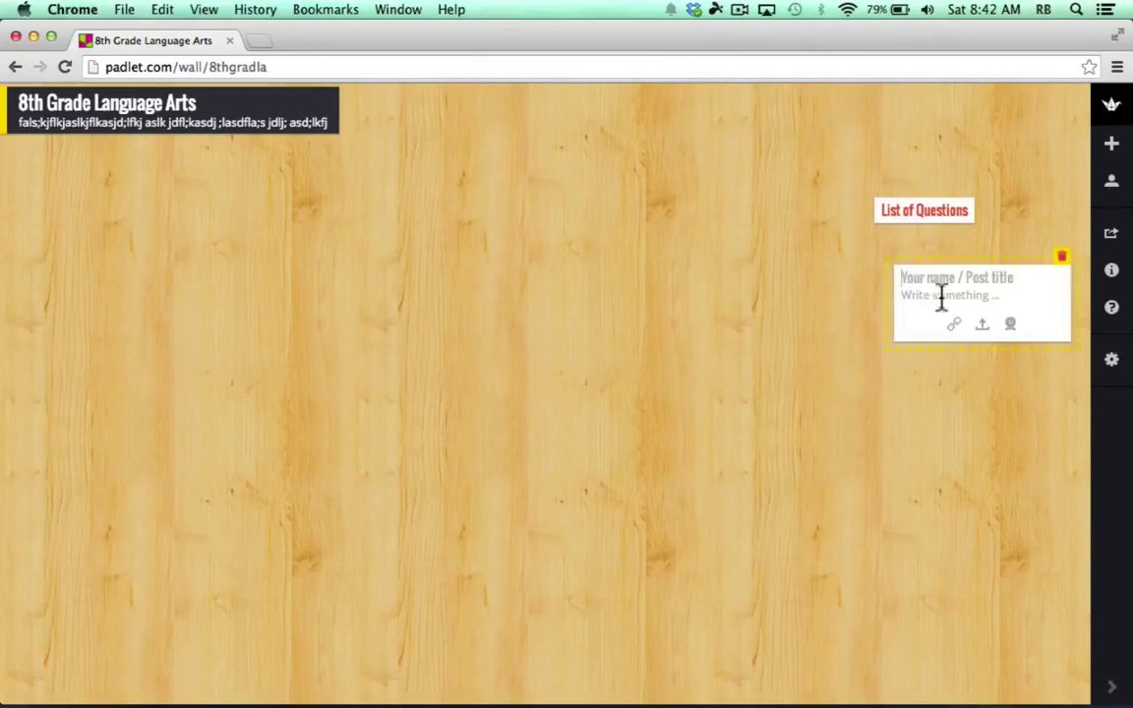
left_click(909, 366)
double_click(177, 228)
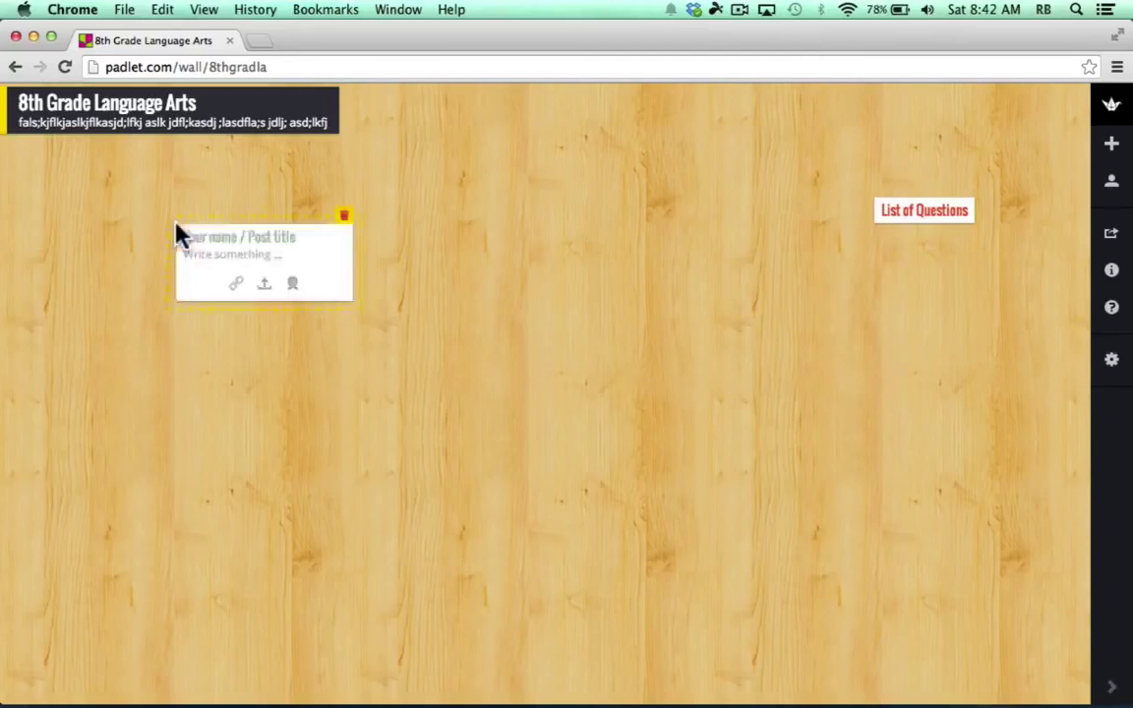
key("super+v")
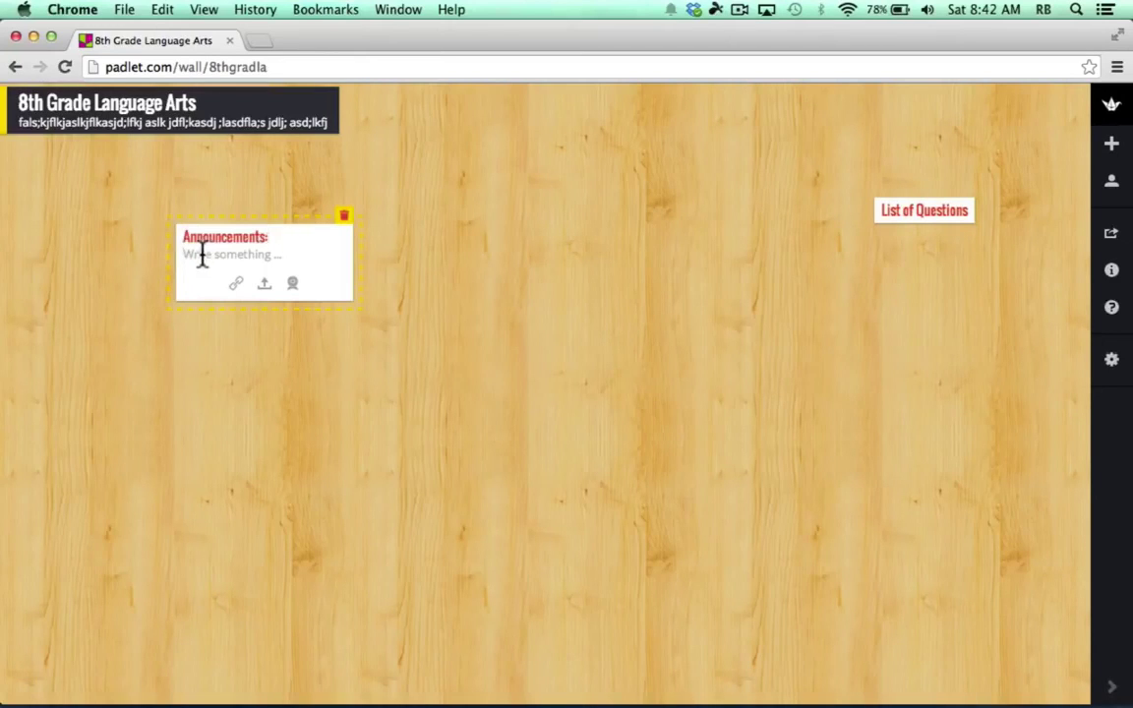
left_click(205, 256)
key("super+v")
left_click(329, 383)
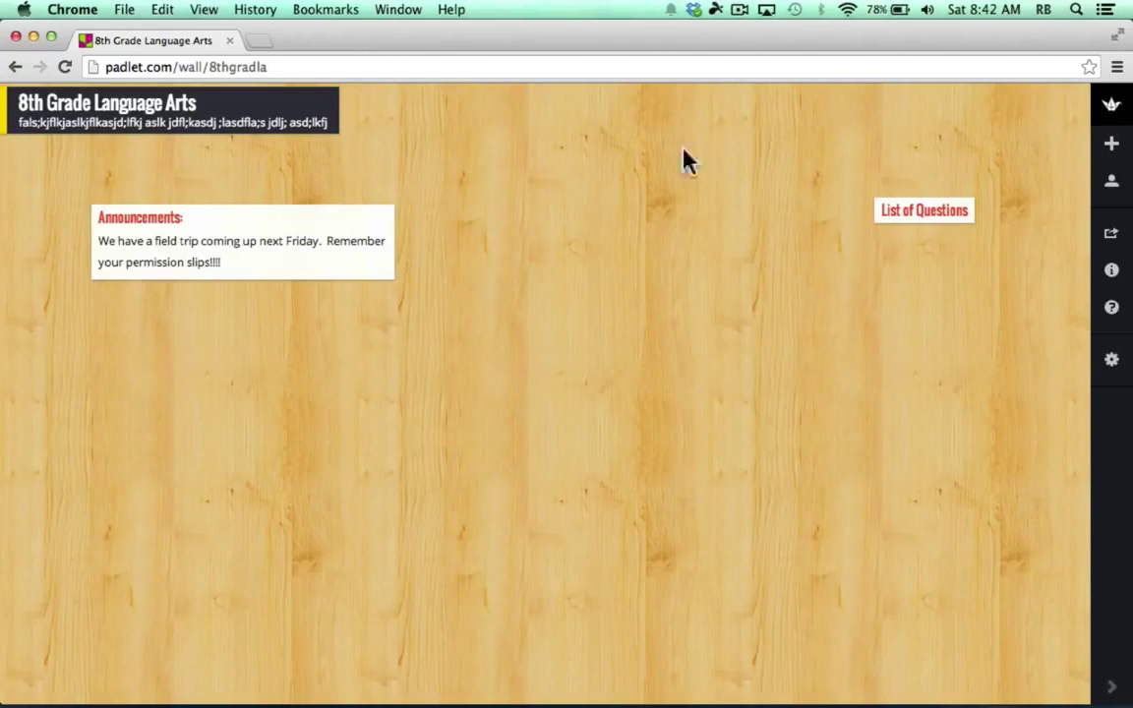
Step: Add a post with the uploaded 1.jpg landscape photo at the wall's top centre, slightly enlarged
double_click(586, 149)
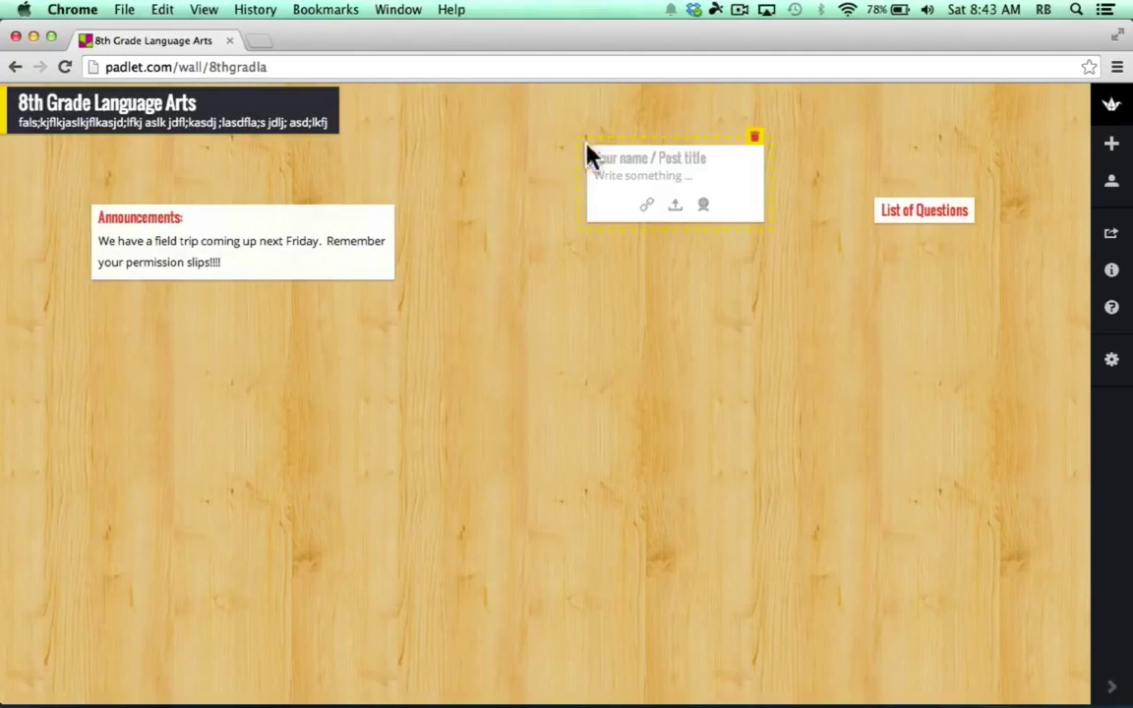
left_click(676, 209)
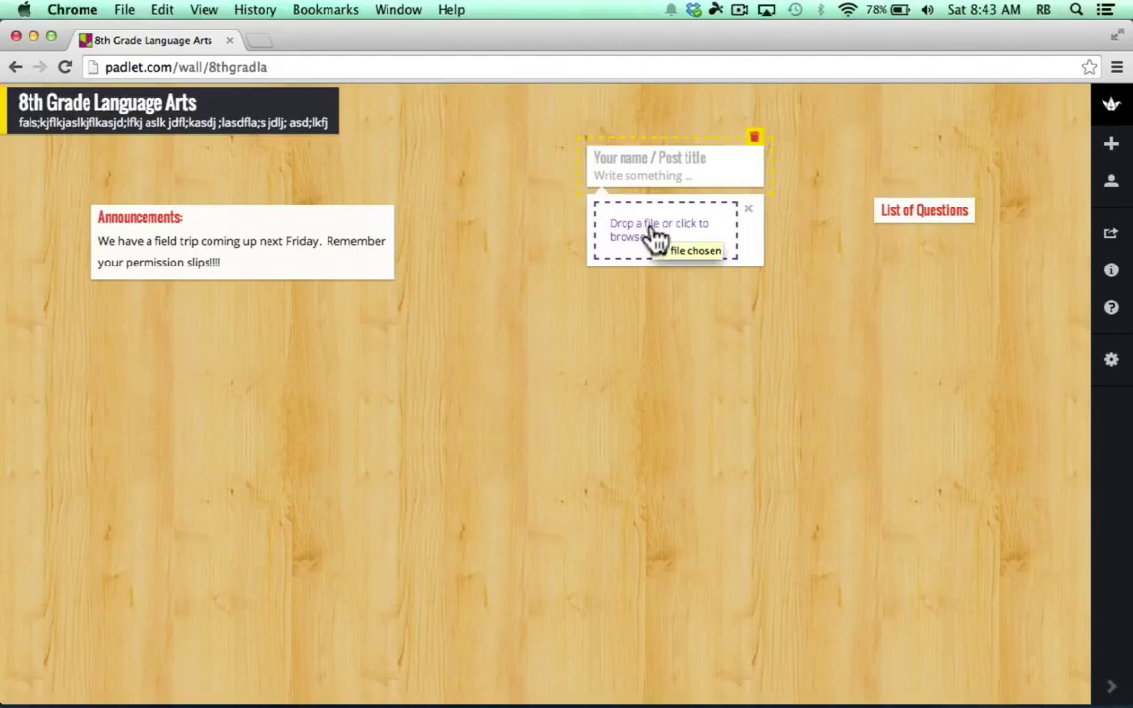
left_click(668, 238)
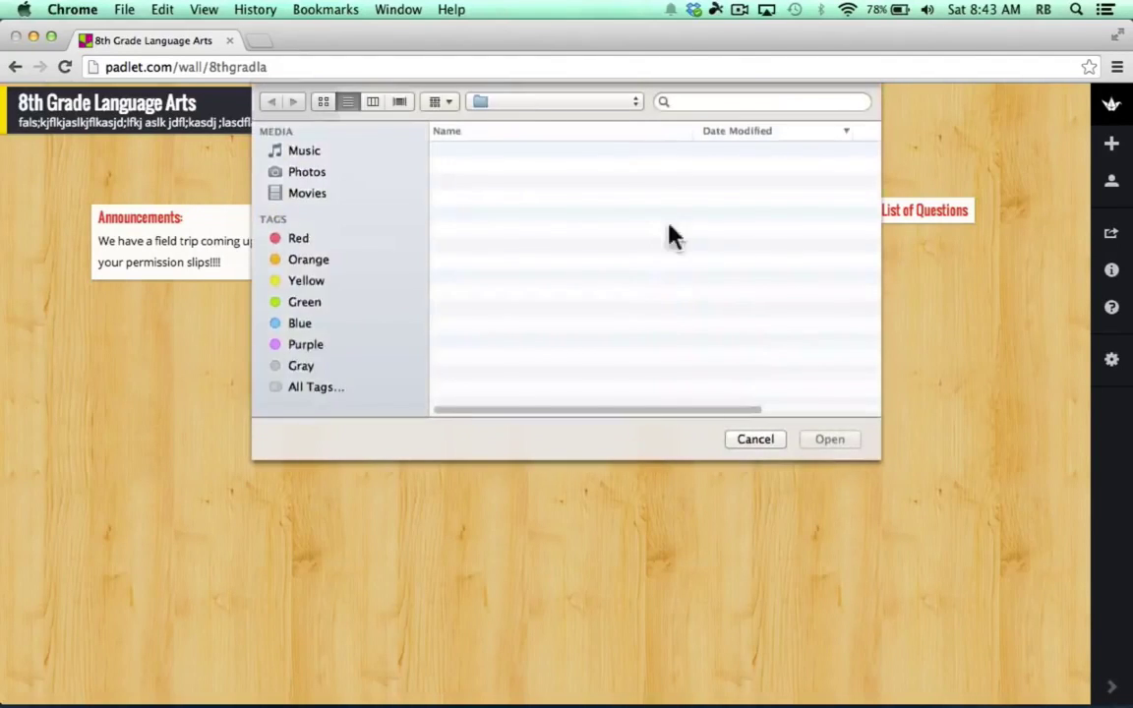
scroll(336, 357, "down", 2)
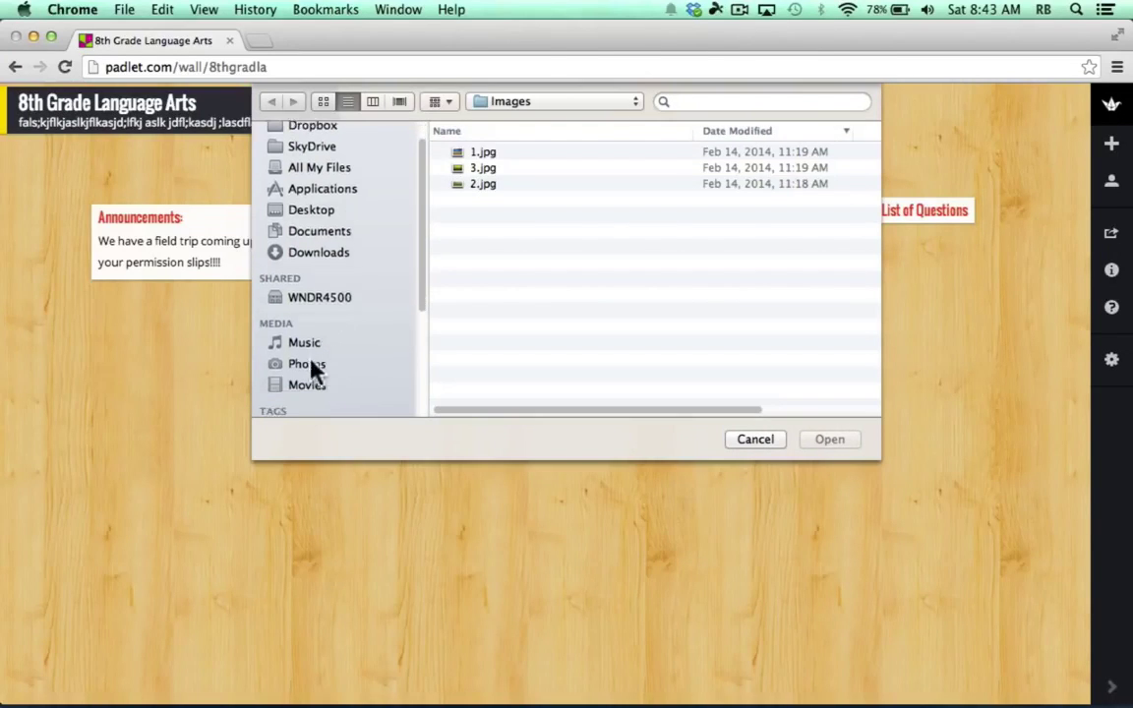
double_click(482, 152)
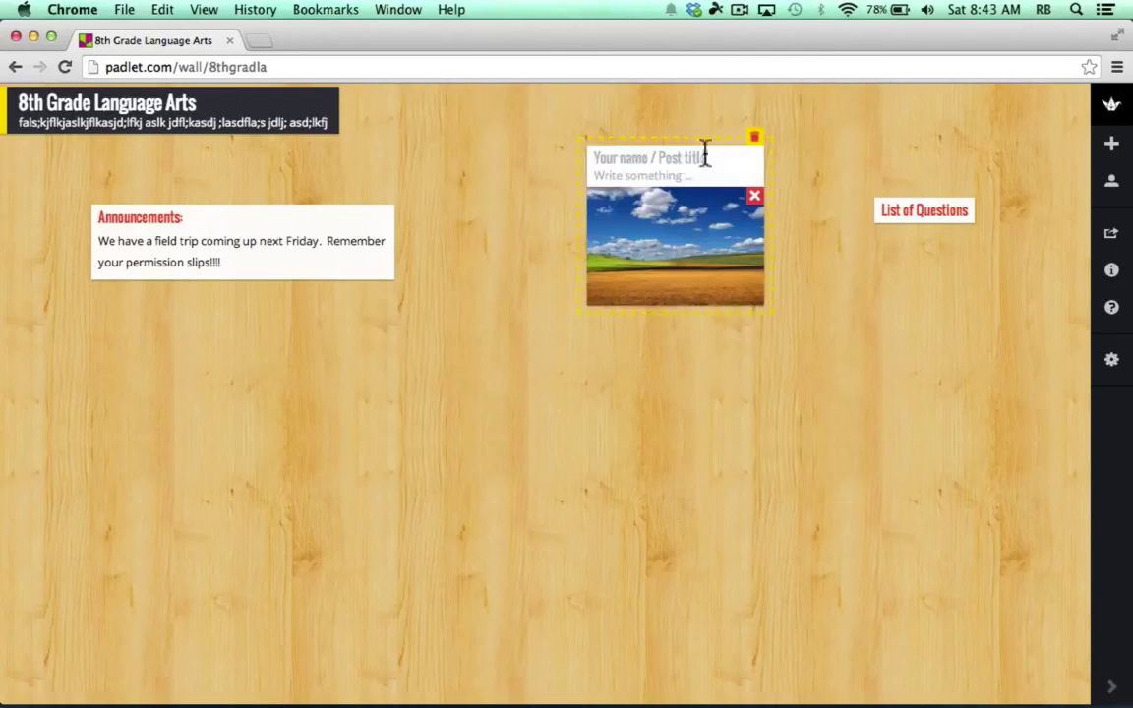
left_click_drag(685, 244, 636, 204)
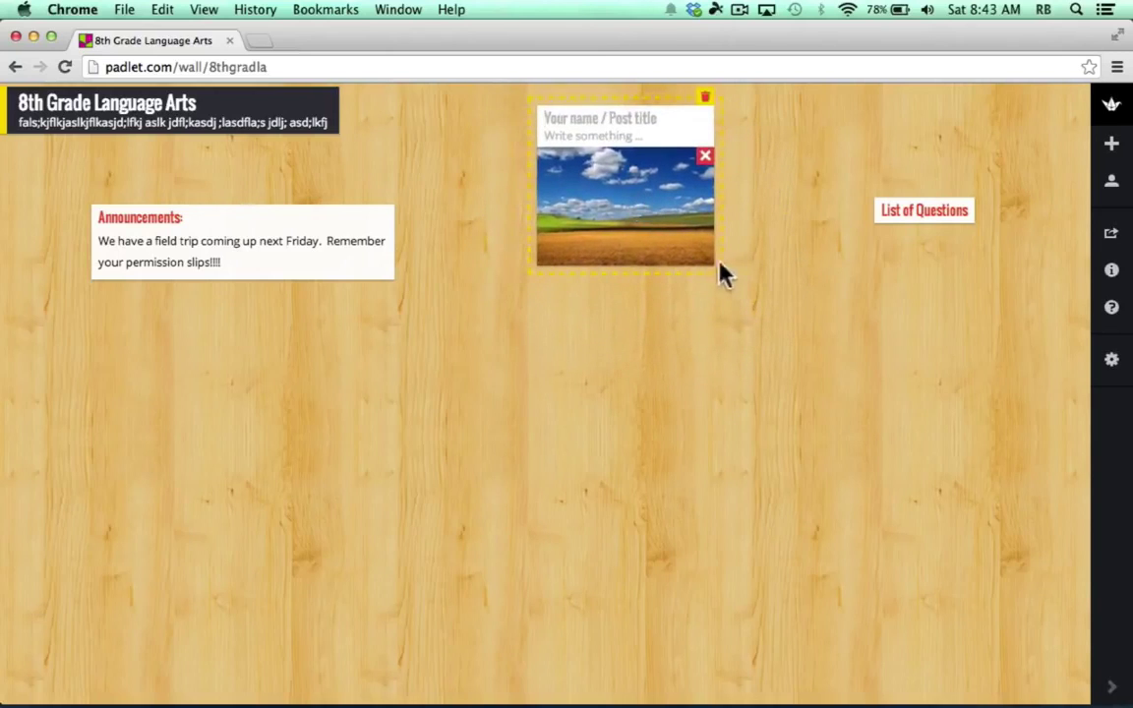
left_click_drag(716, 271, 730, 315)
left_click(730, 315)
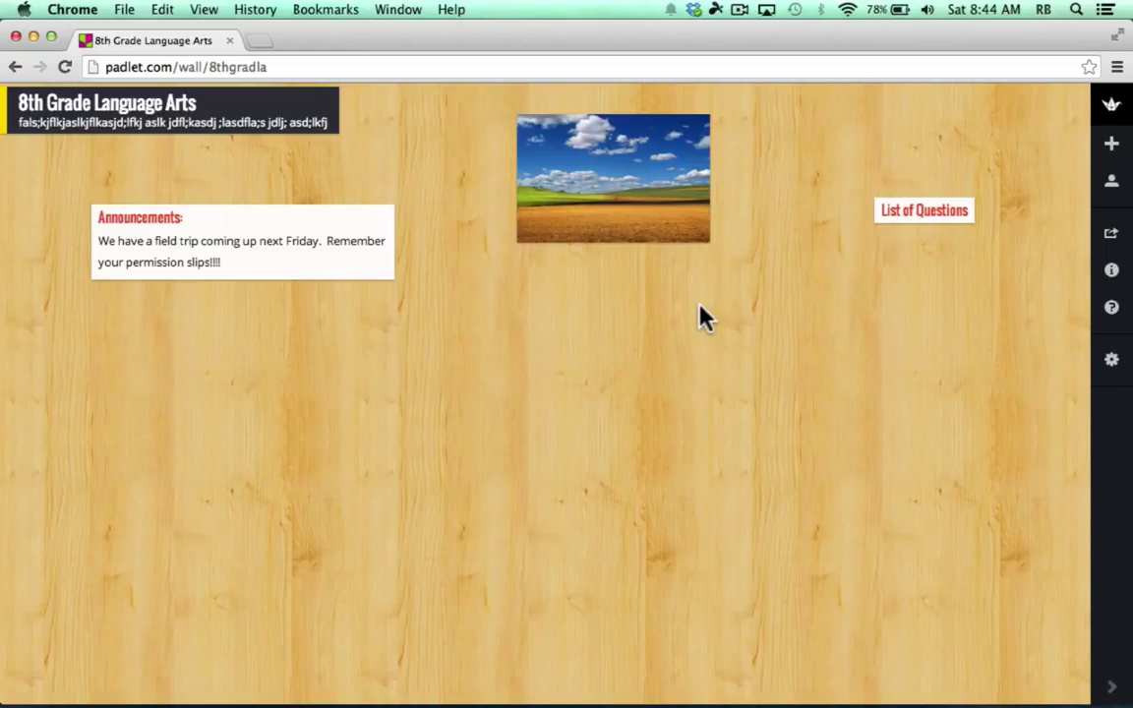
Step: Create a post below Announcements linking the Wikimedia Margaret_Mitchell_house_atlanta_2006.jpg image
double_click(116, 381)
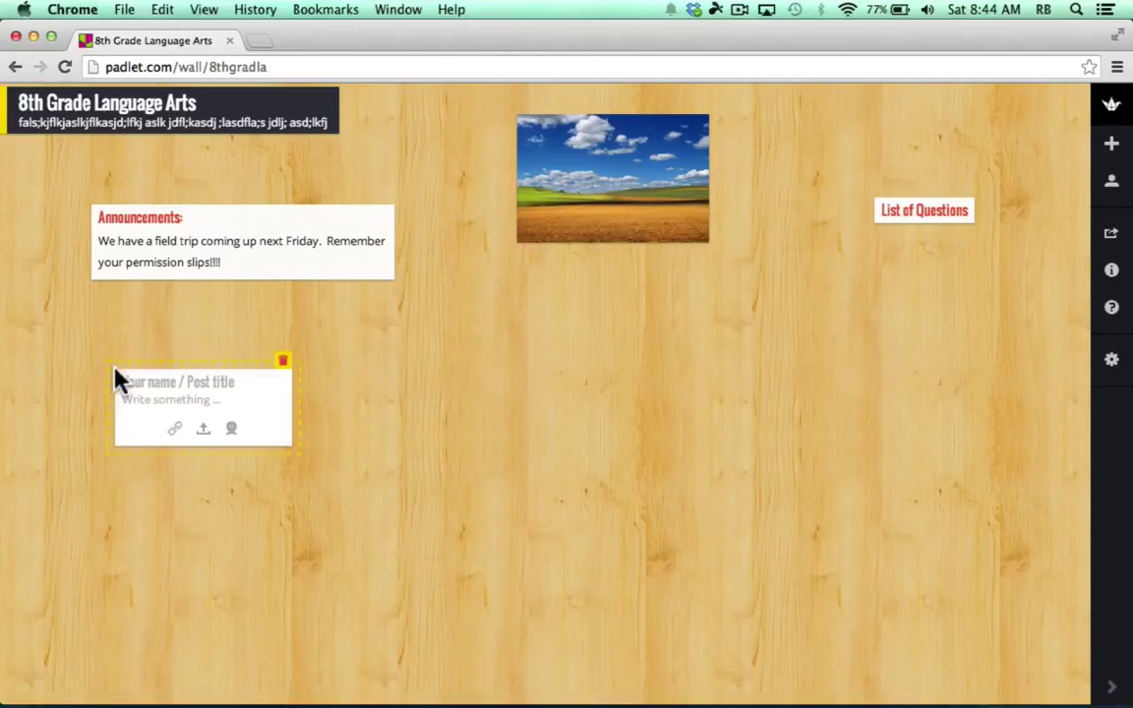
left_click(175, 430)
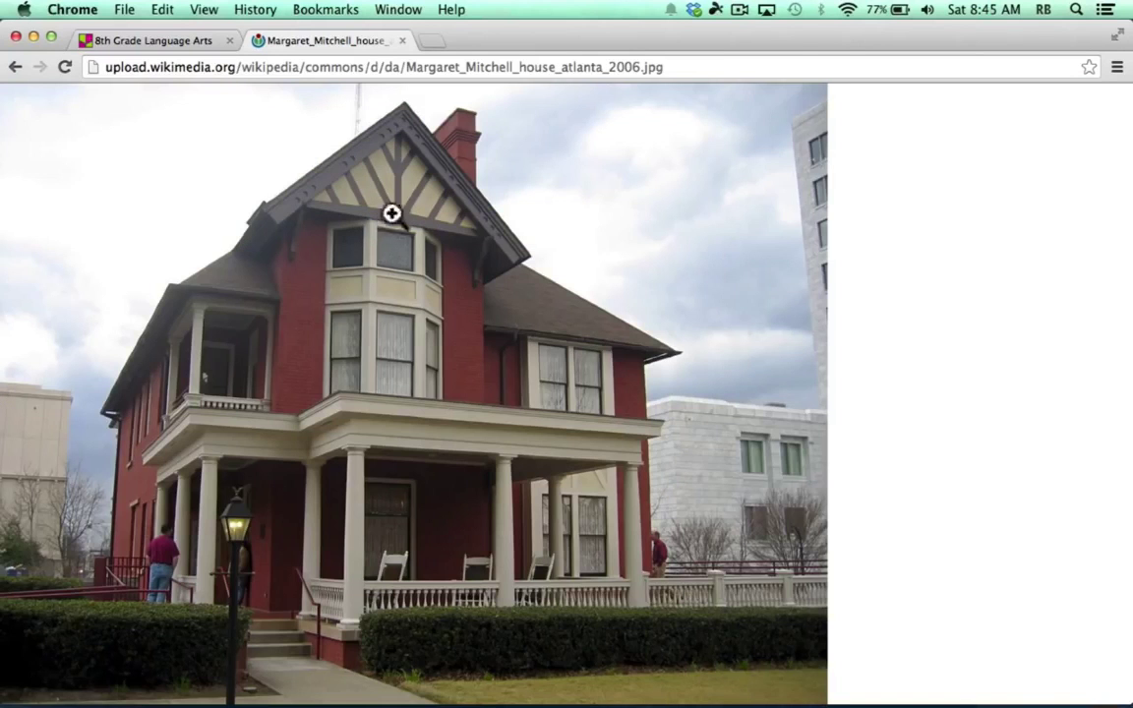
left_click(373, 66)
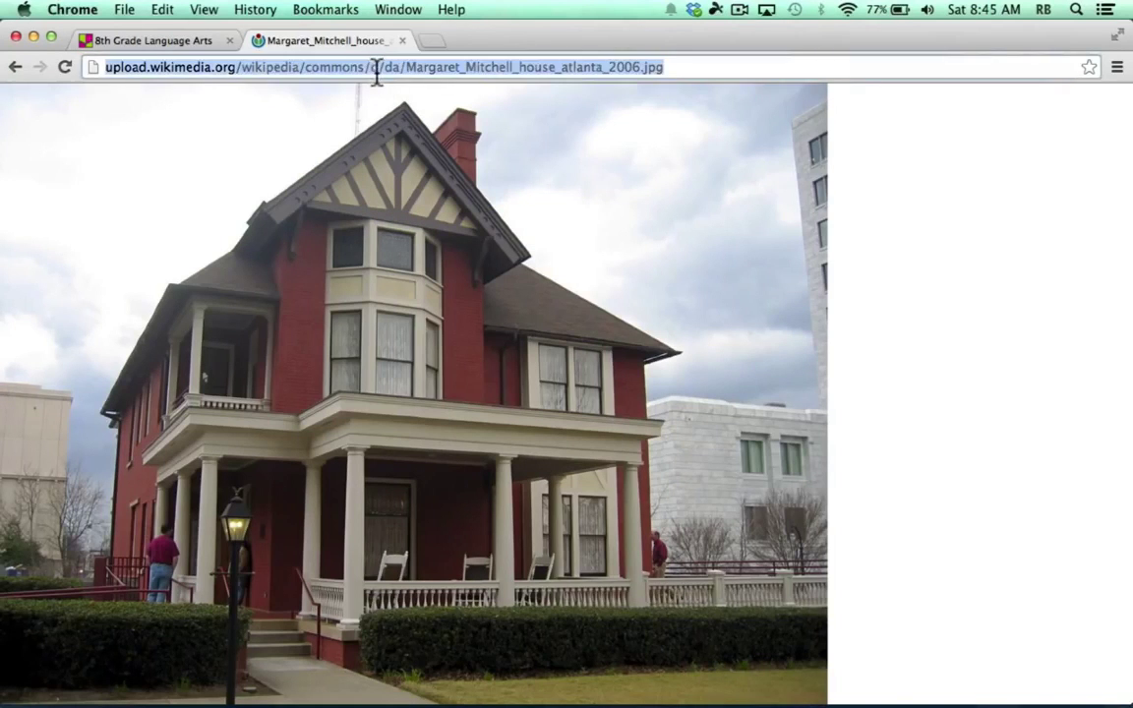
left_click(157, 40)
key("super+v")
left_click(247, 437)
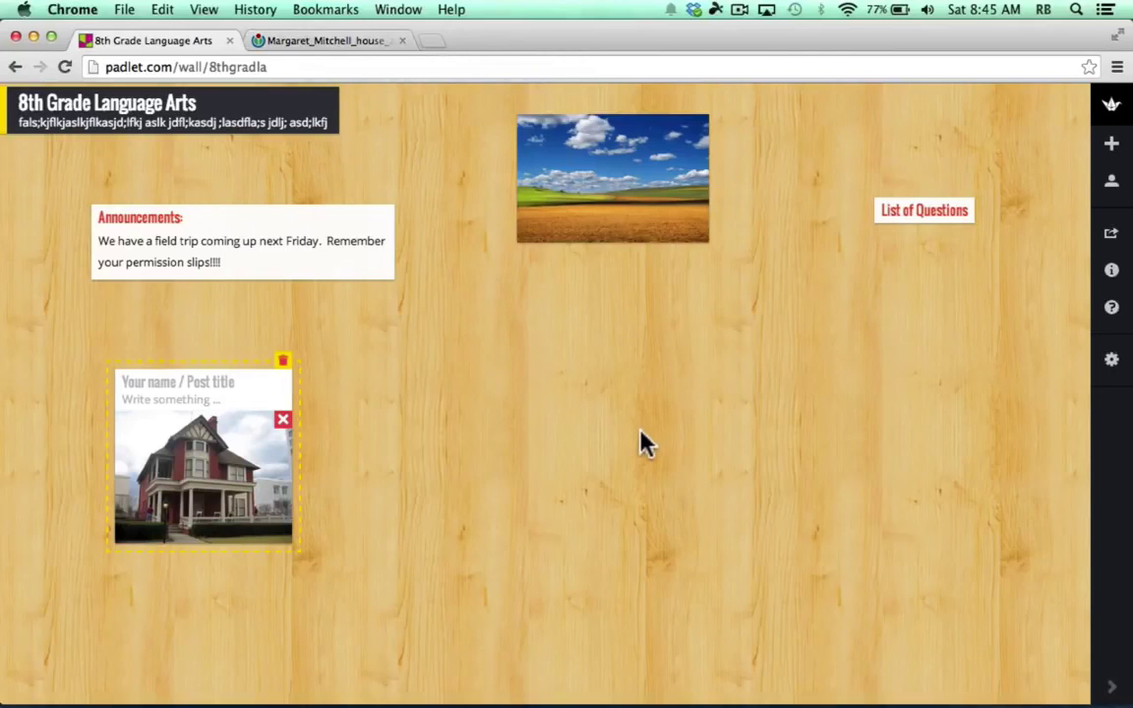
Step: Move the house photo post up and left into place
left_click_drag(171, 432, 128, 392)
mouse_move(250, 505)
left_mouse_down()
mouse_move(288, 544)
mouse_move(196, 481)
mouse_move(242, 494)
left_mouse_up()
left_click(444, 431)
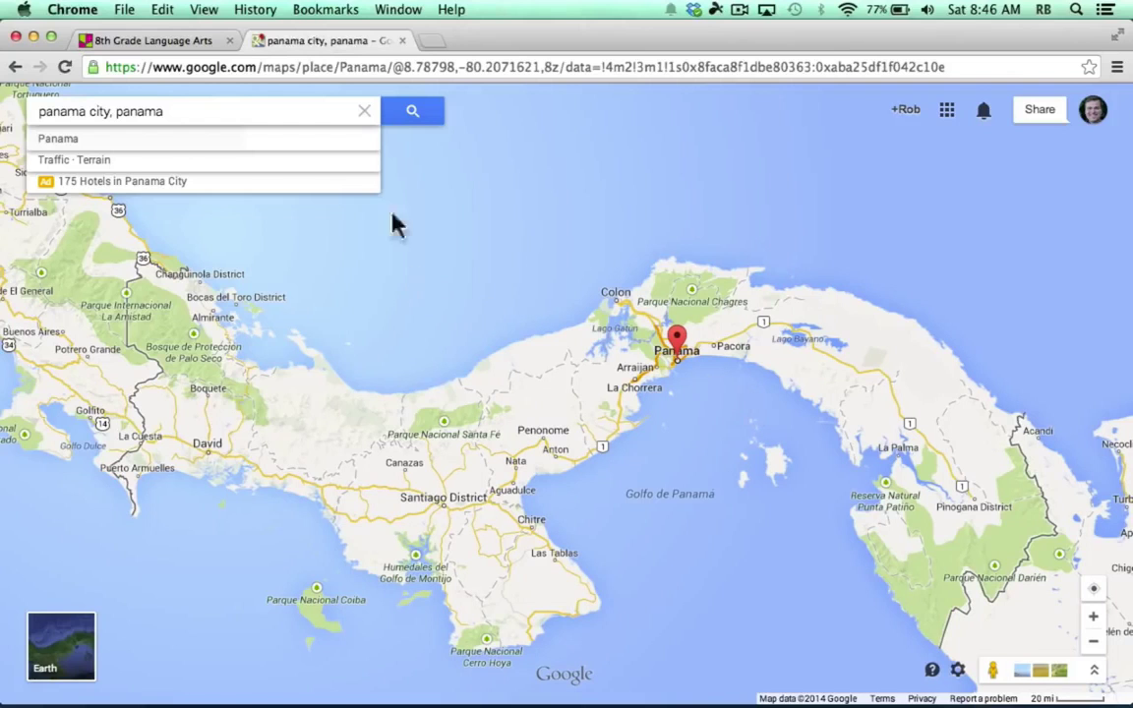
Step: Add a post linking the Google Maps Panama page at centre-wall and enlarge it
left_click(339, 165)
left_click(285, 69)
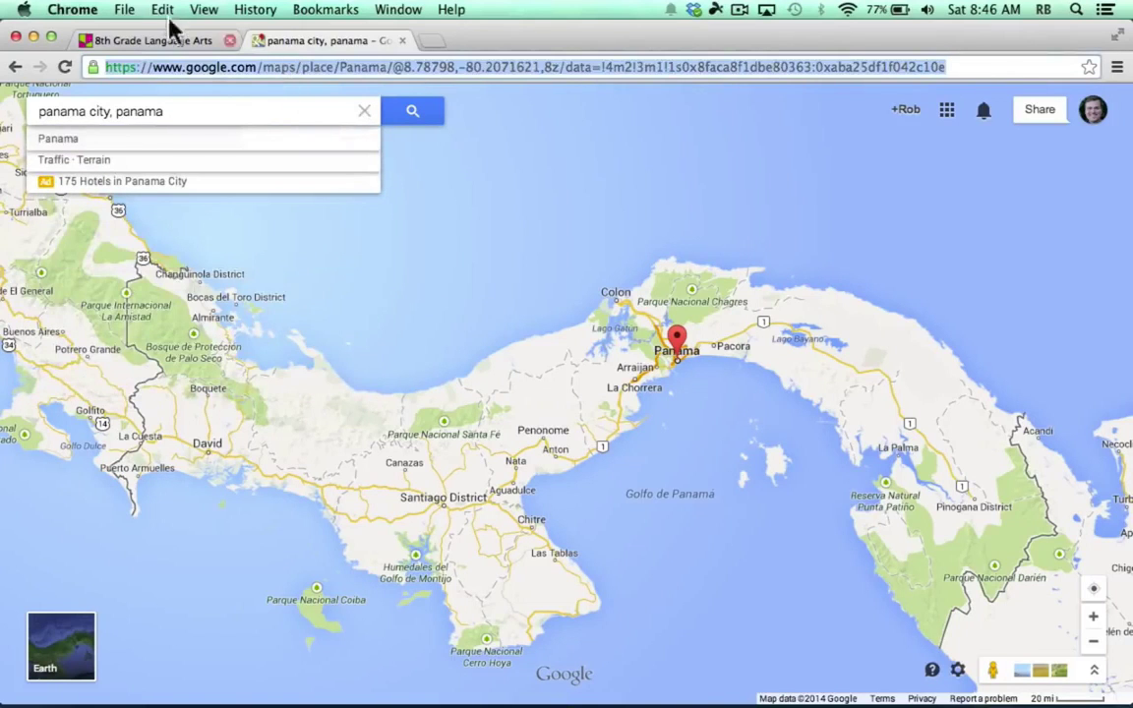
left_click(180, 47)
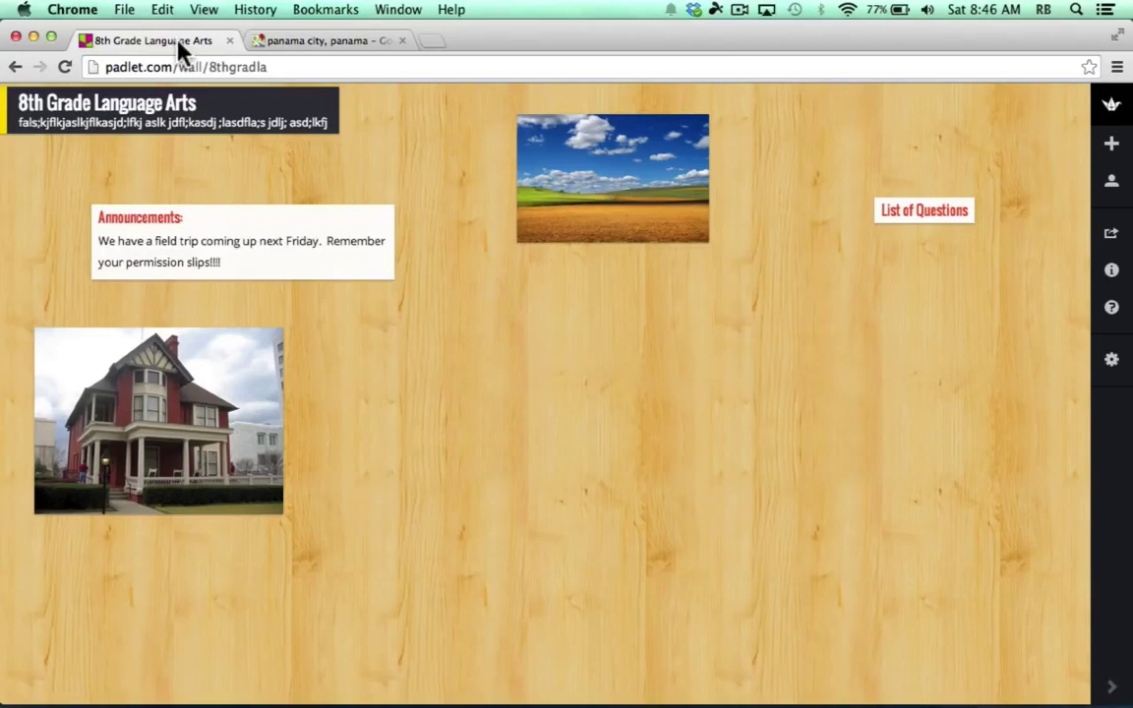
double_click(478, 361)
left_click(538, 413)
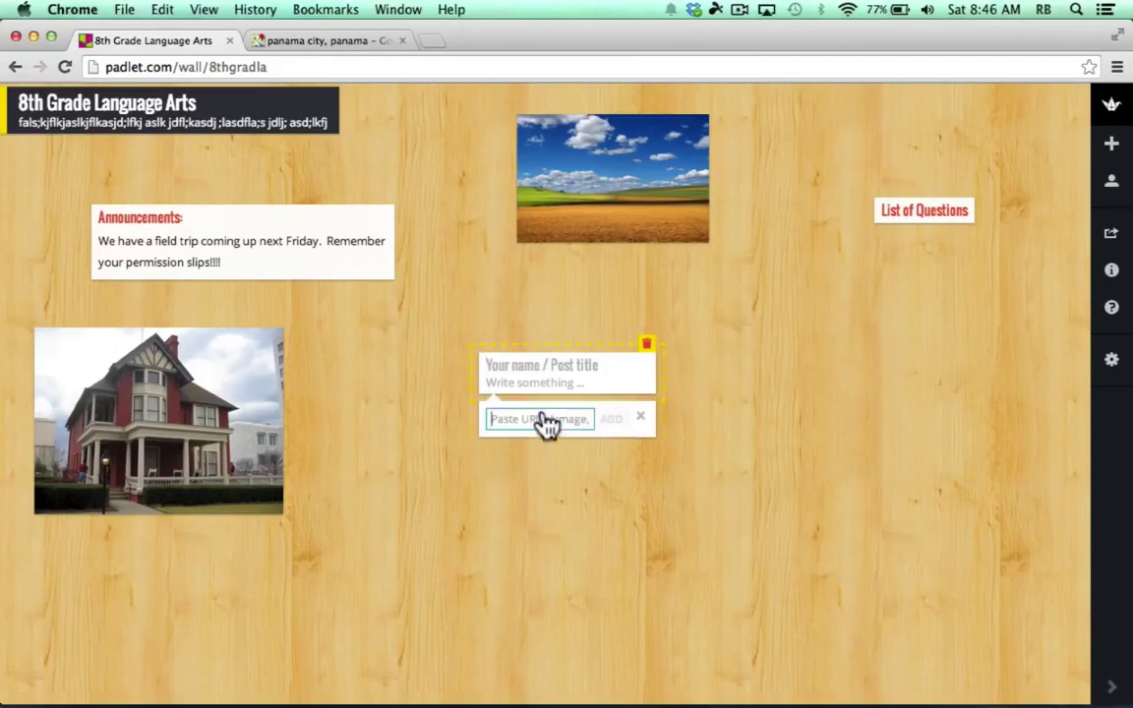
type("xaba25df1f042c10e")
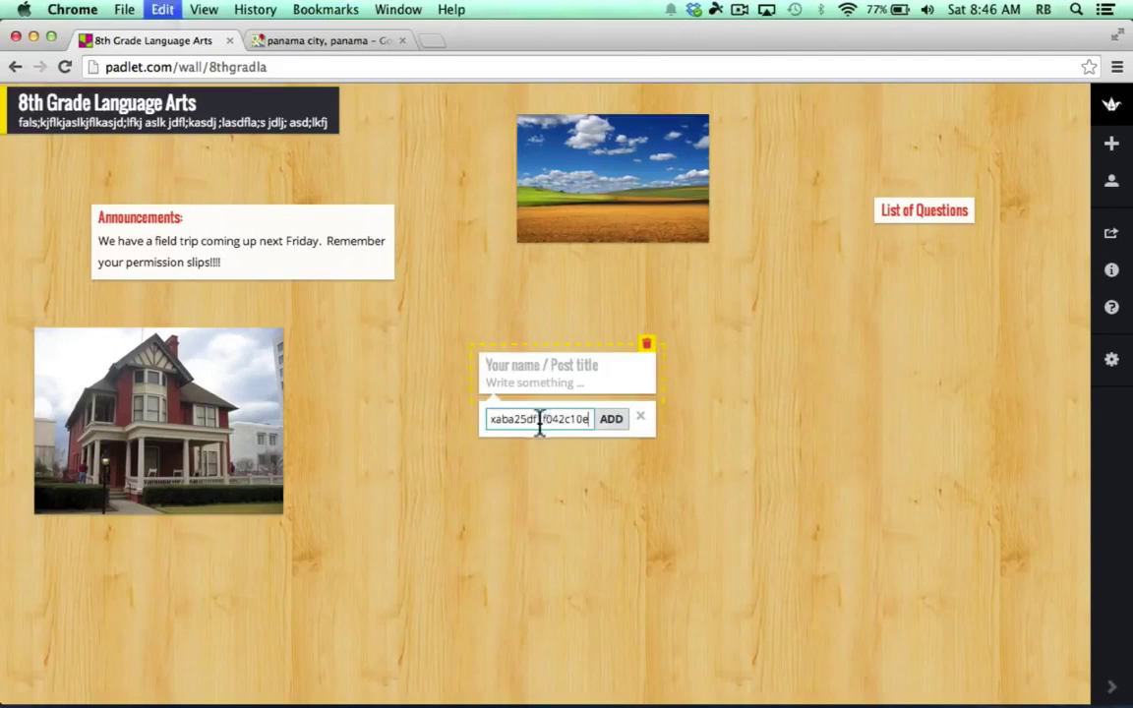
left_click(618, 429)
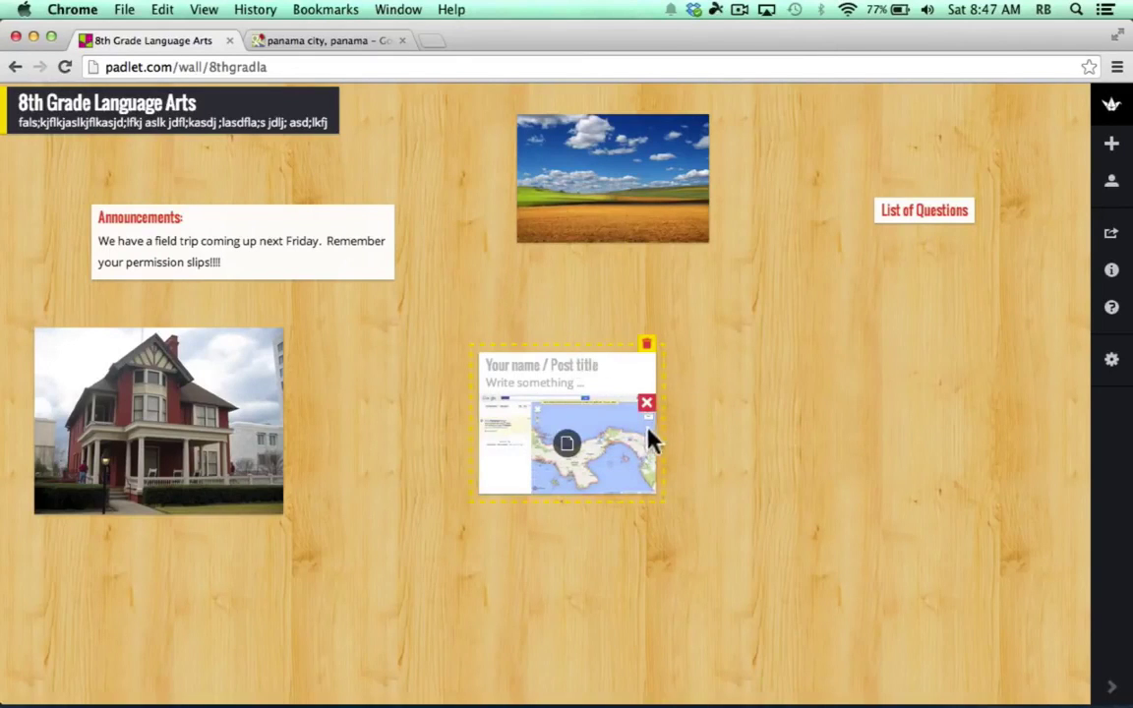
left_click_drag(651, 442, 731, 574)
left_click(900, 428)
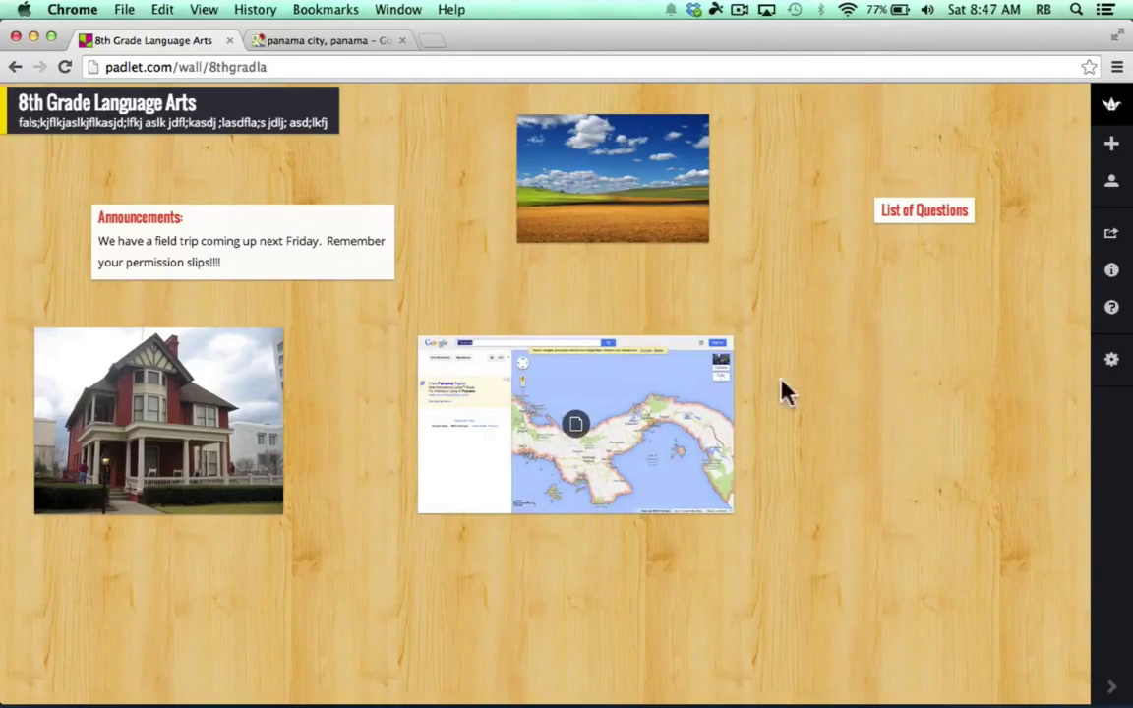
Step: Check the Panama map post by opening its original Google Maps page, then return to the wall
left_click(598, 432)
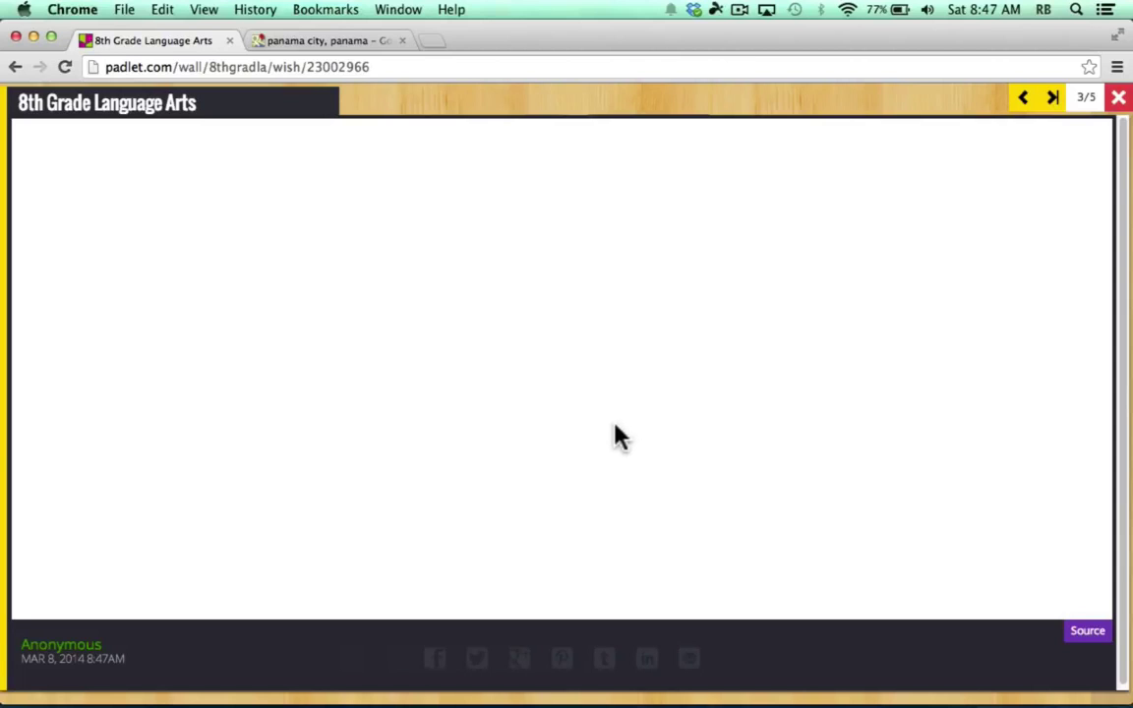
left_click(1085, 634)
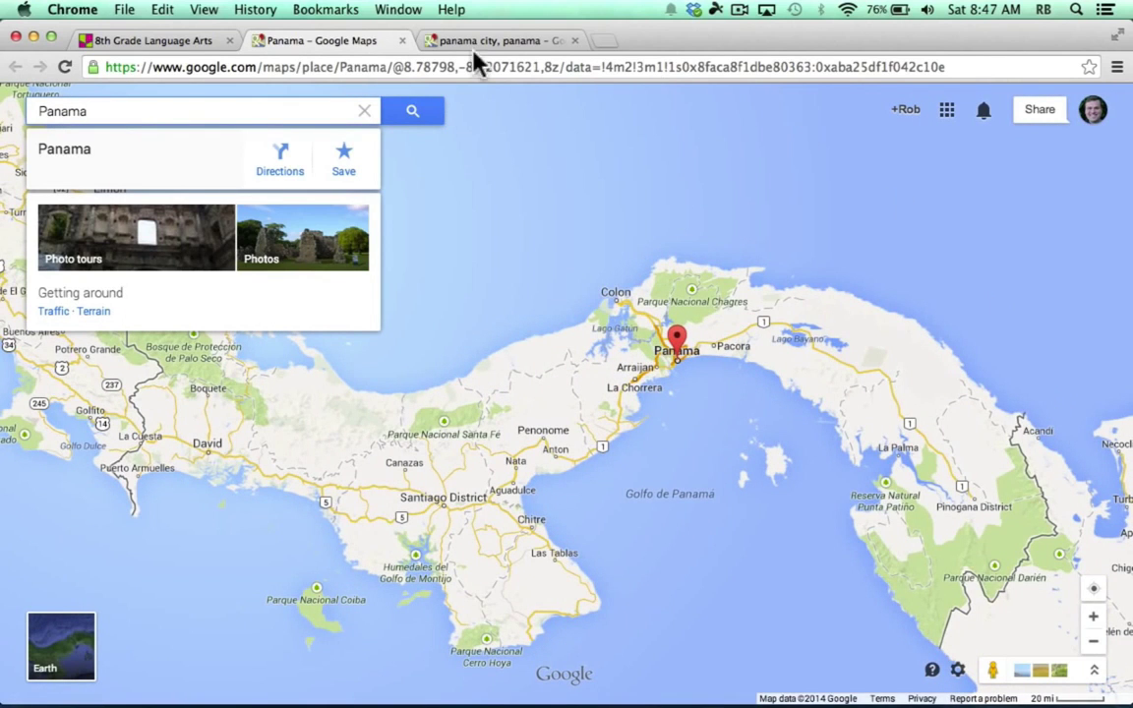
left_click(400, 40)
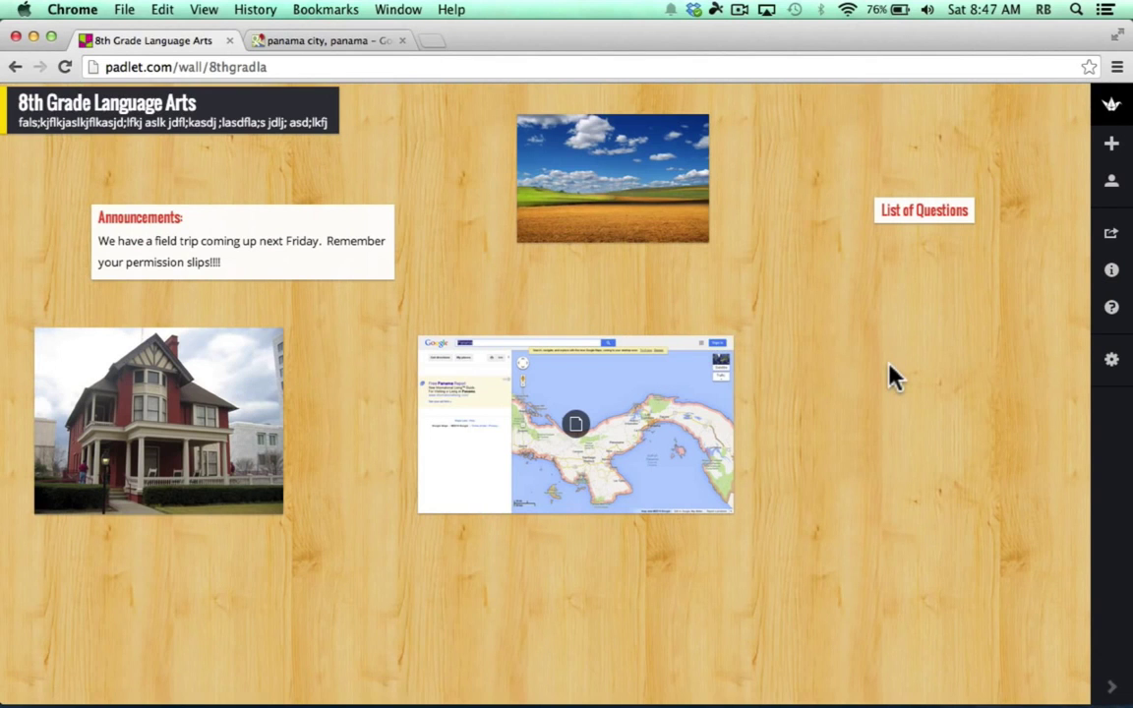
double_click(830, 369)
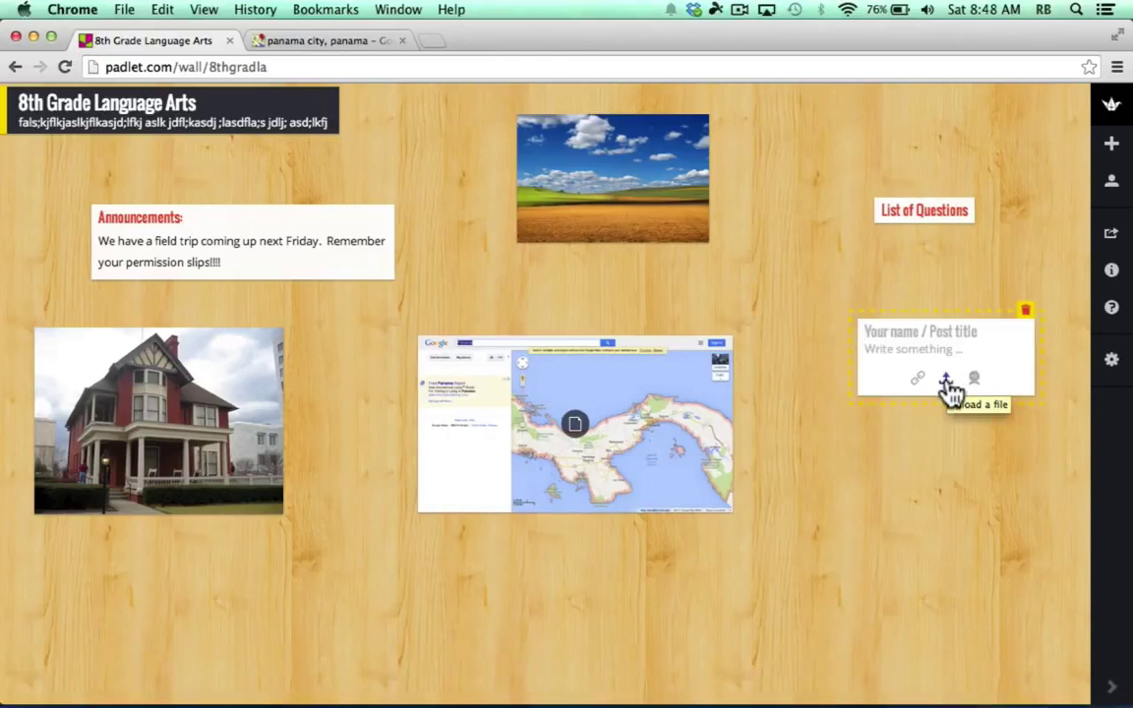
left_click(947, 386)
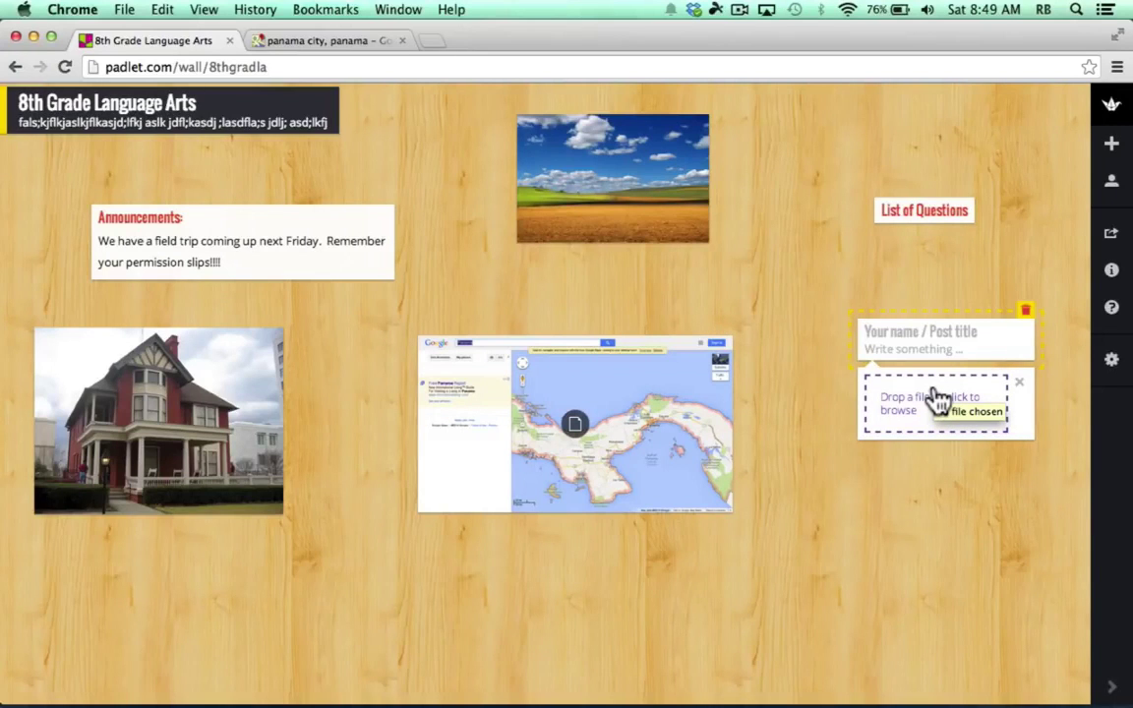
left_click(983, 363)
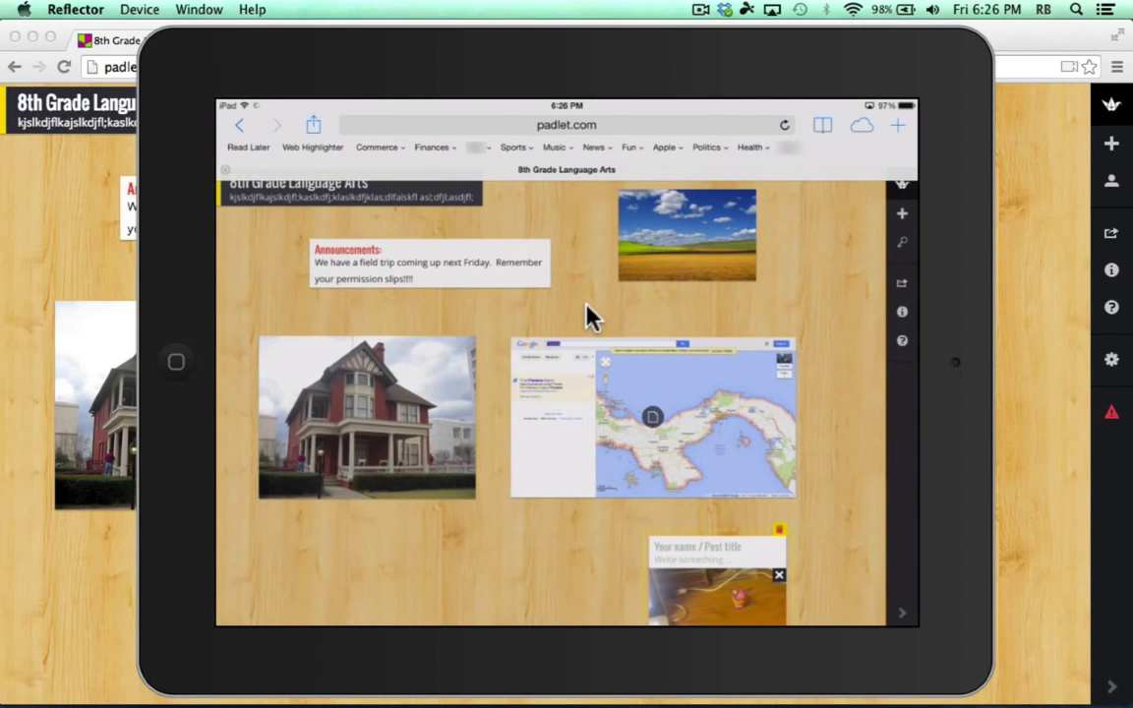
Step: Enlarge the toy photo post beside the Panama map, then switch back to Reflector
left_click(1050, 203)
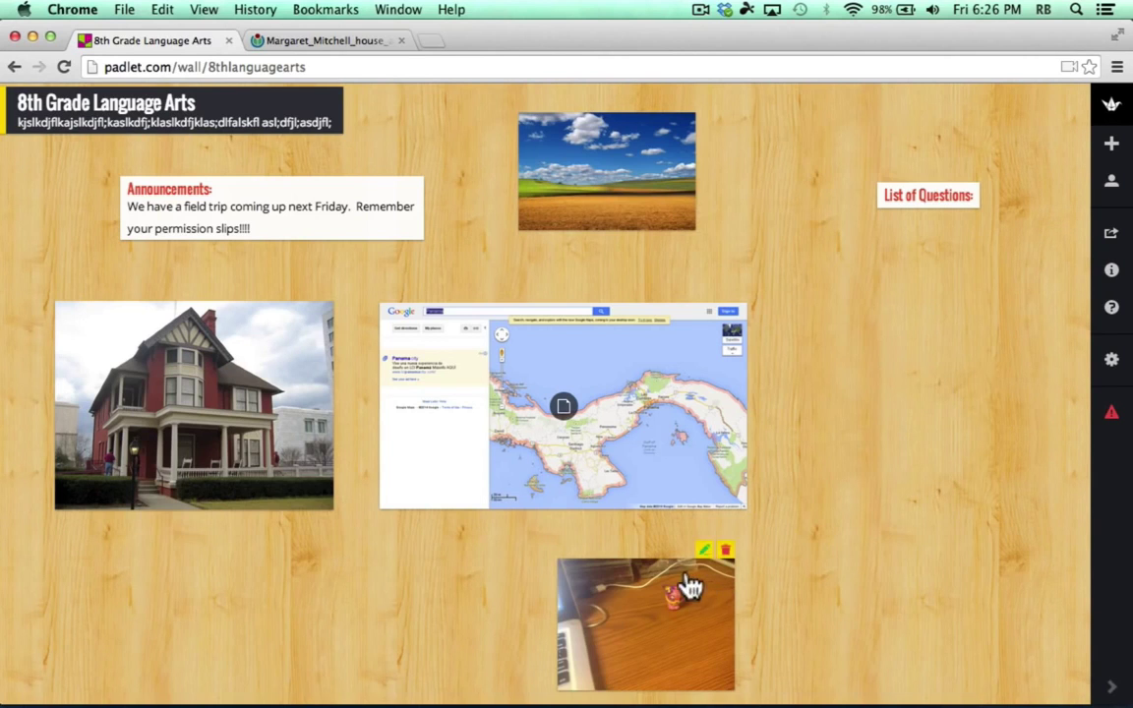
left_click_drag(661, 566, 882, 258)
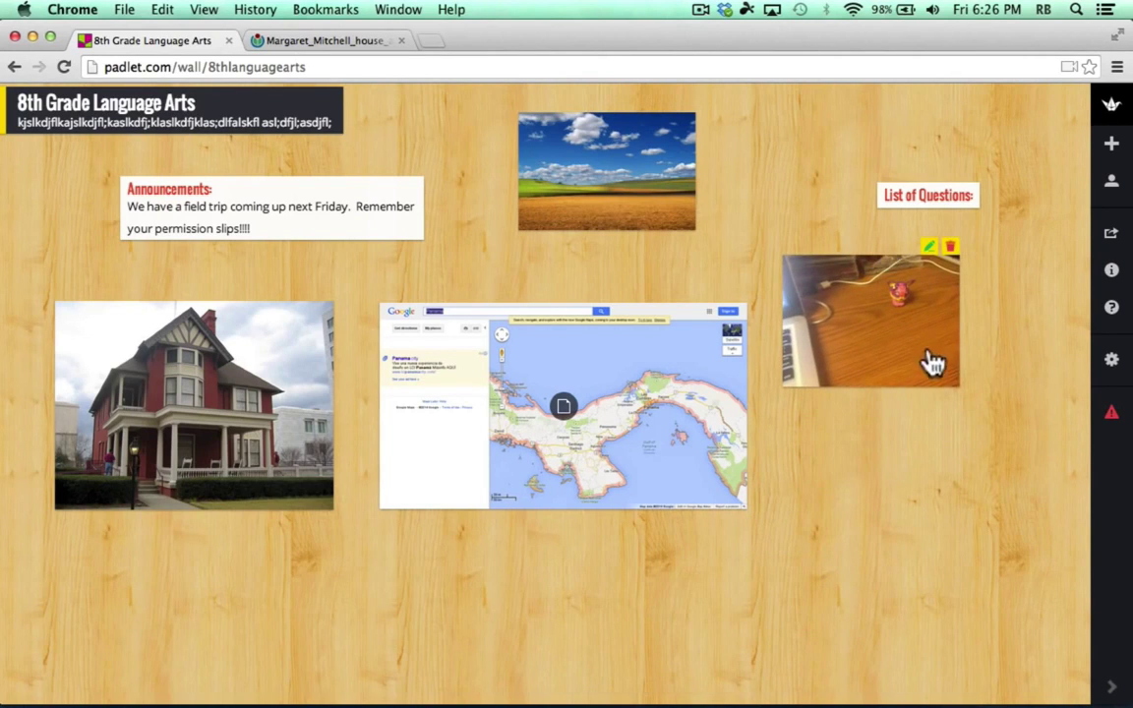
left_click_drag(958, 384, 1071, 541)
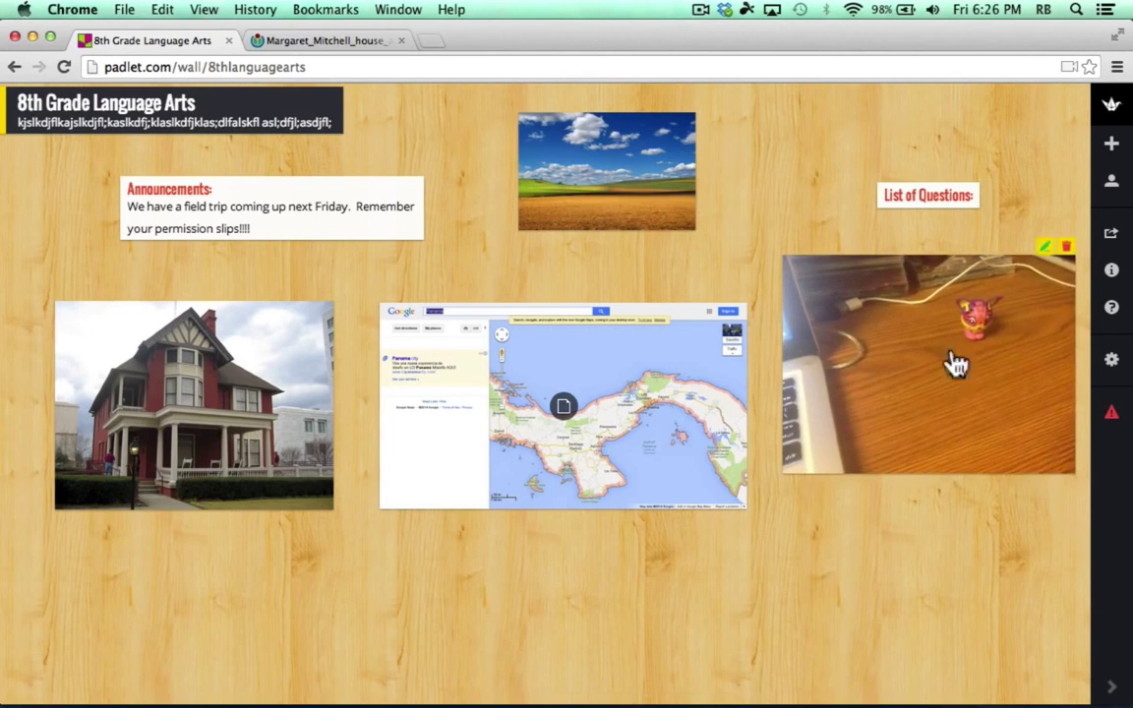
mouse_move(920, 273)
left_mouse_down()
mouse_move(883, 298)
mouse_move(895, 268)
mouse_move(905, 291)
left_mouse_up()
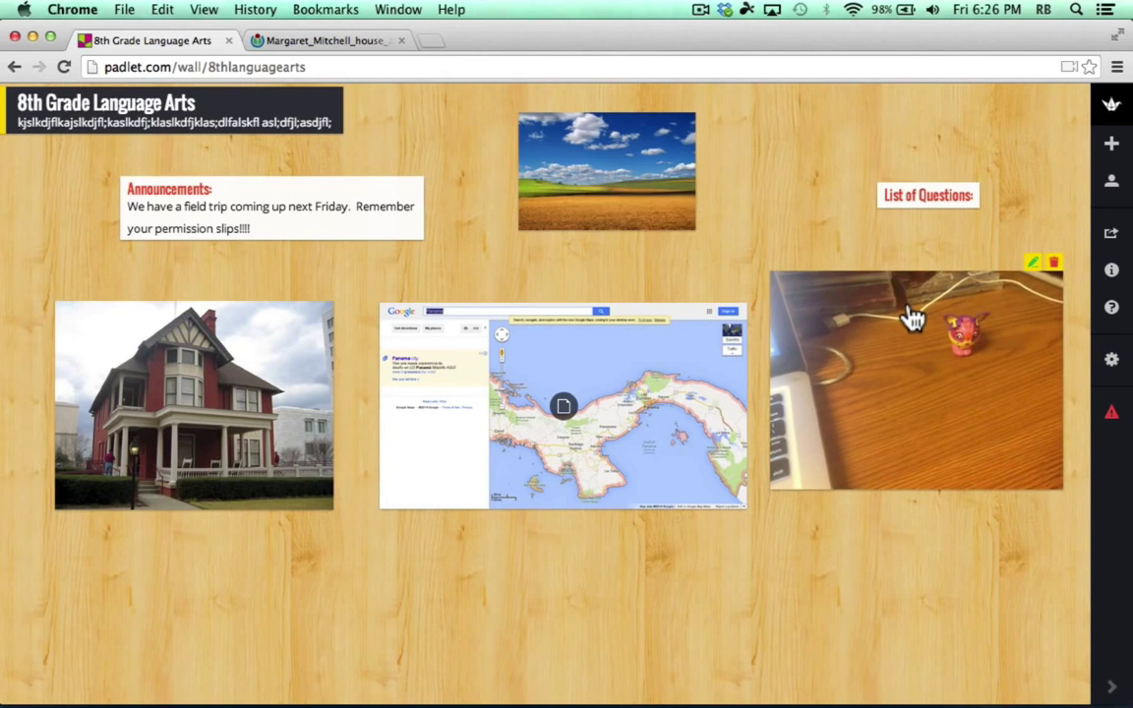
key("super+Tab")
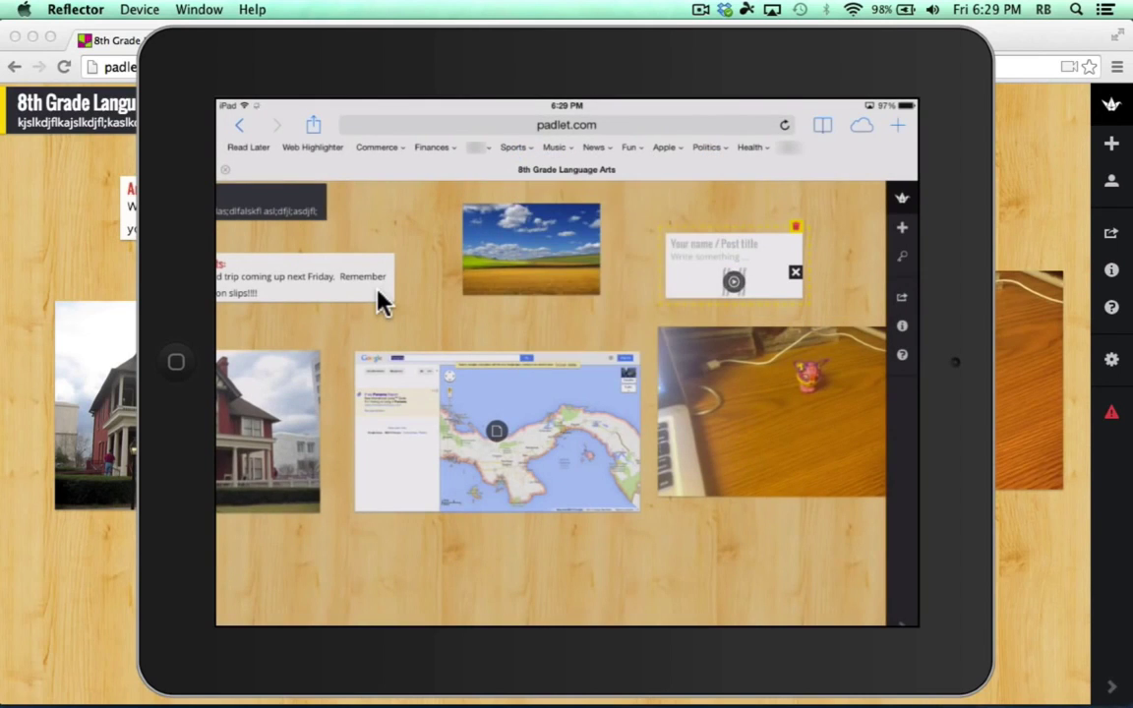
Step: Place the video post beside the field photo, allow QuickTime on the site, and test playback
left_click(54, 175)
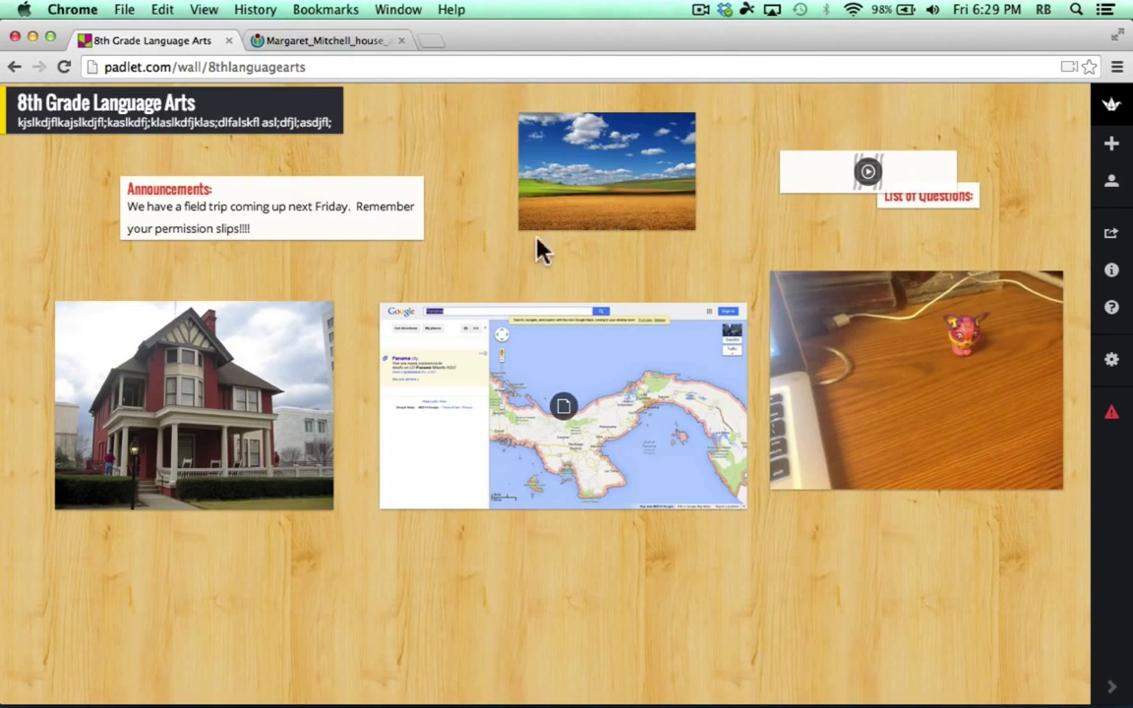
left_click_drag(843, 177, 767, 121)
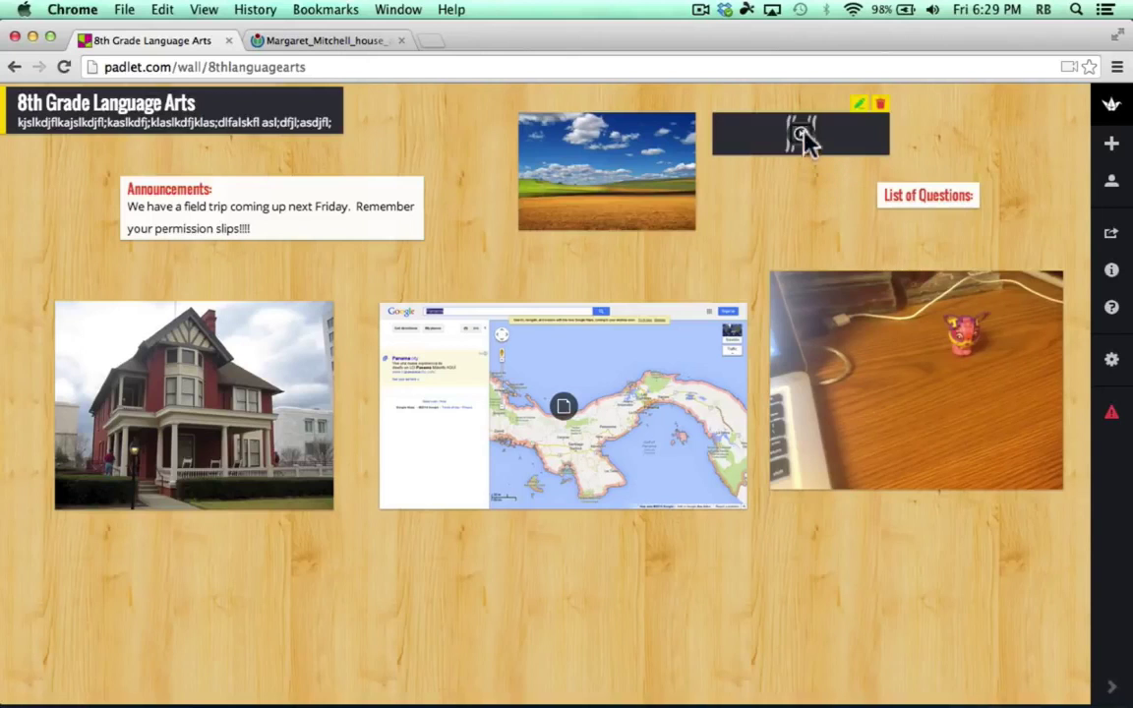
left_click(802, 141)
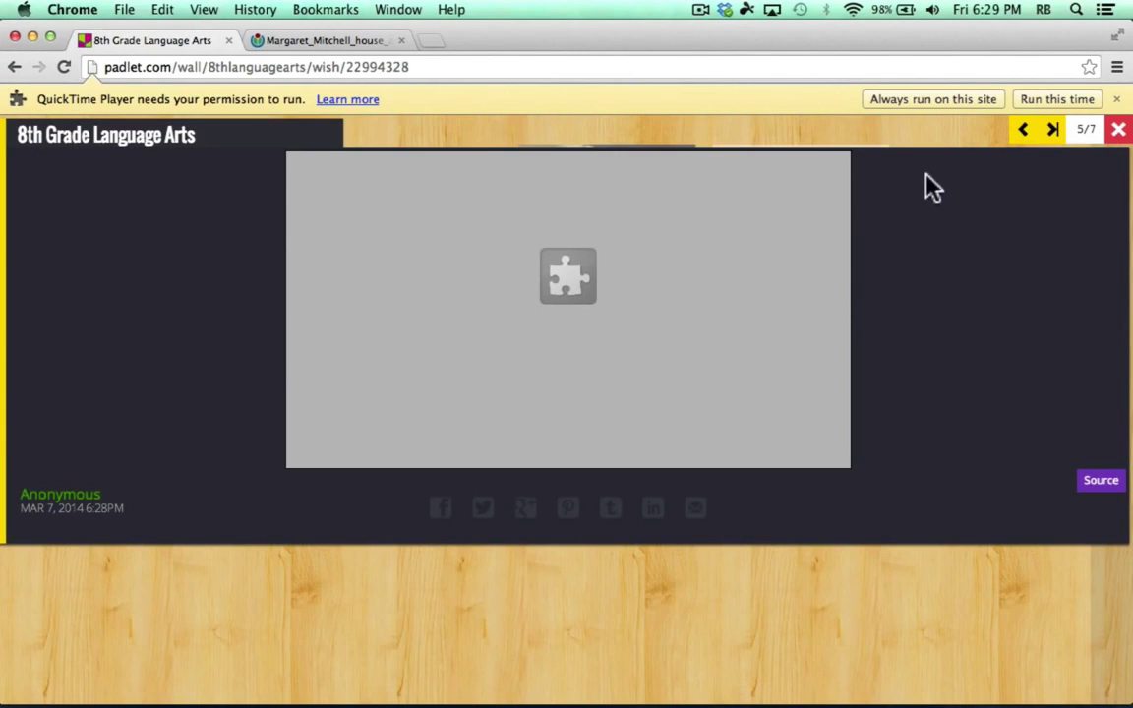
left_click(903, 102)
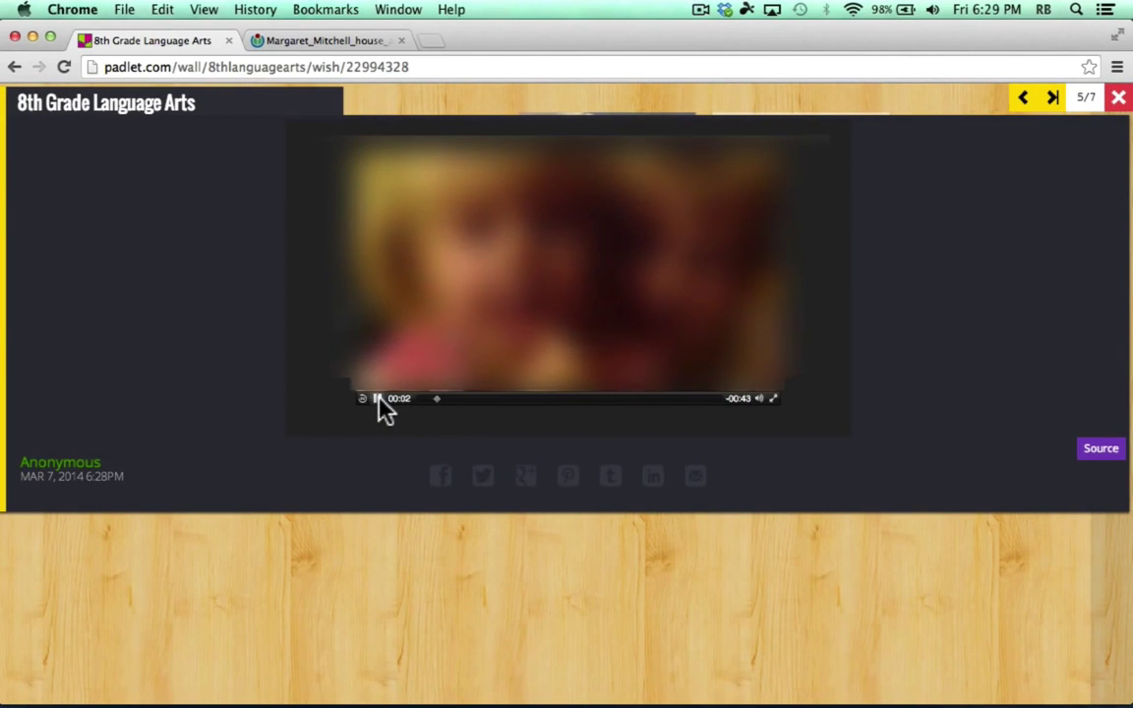
left_click(378, 398)
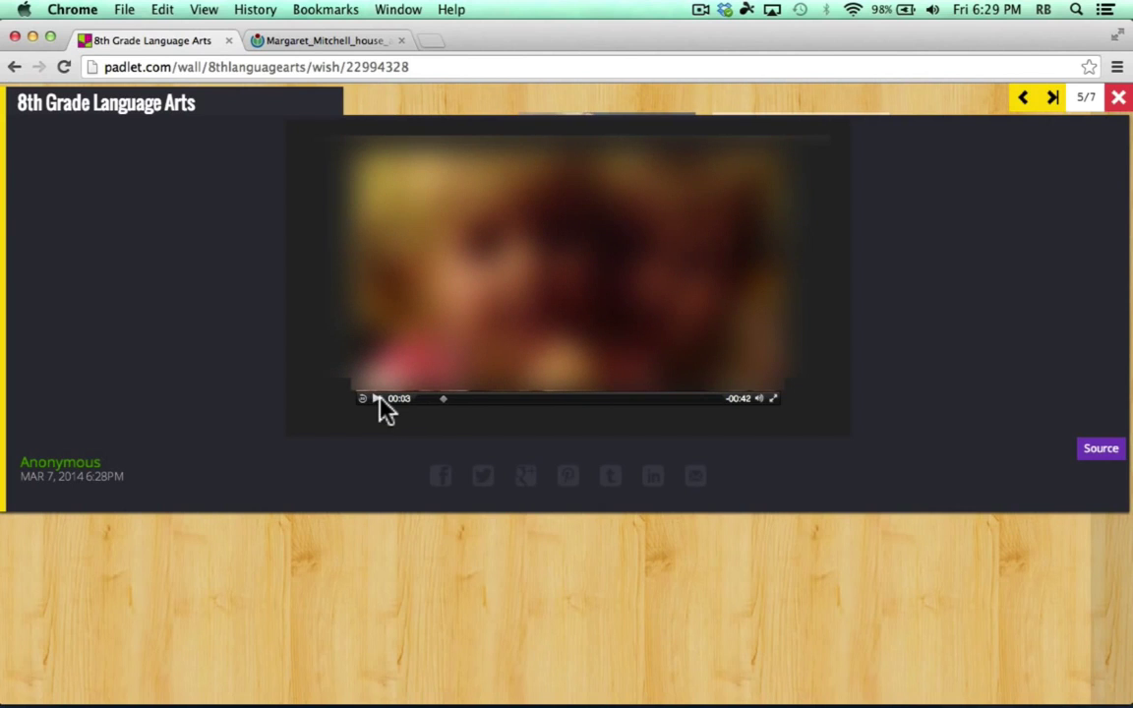
left_click(1119, 98)
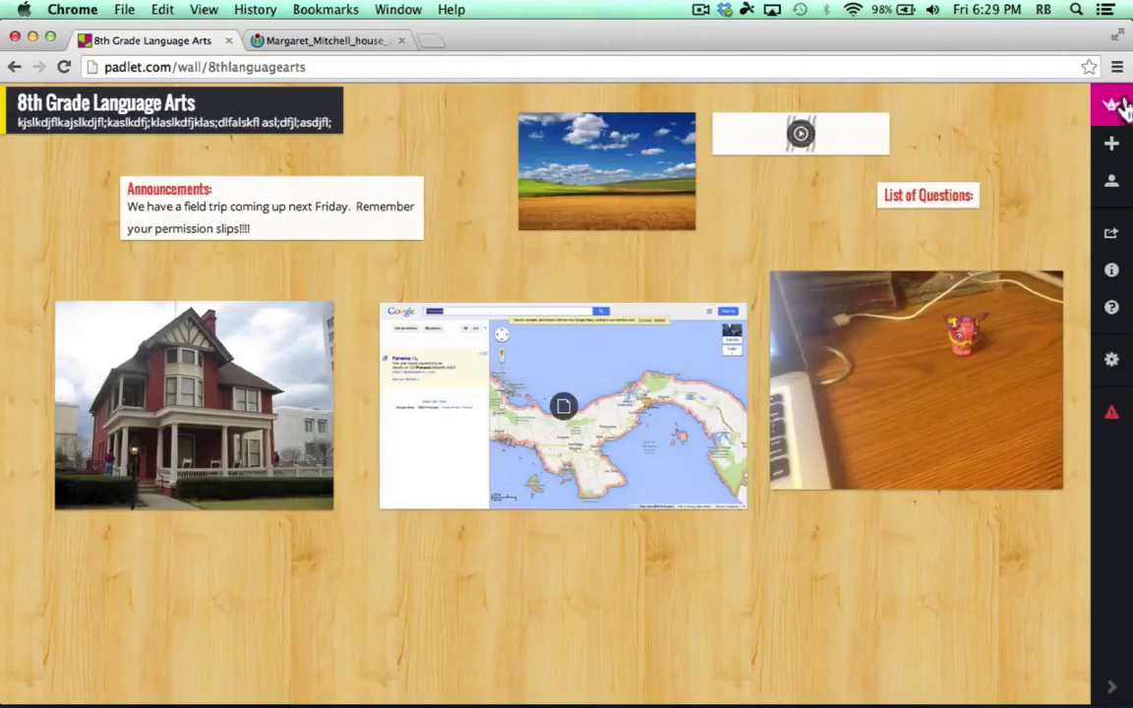